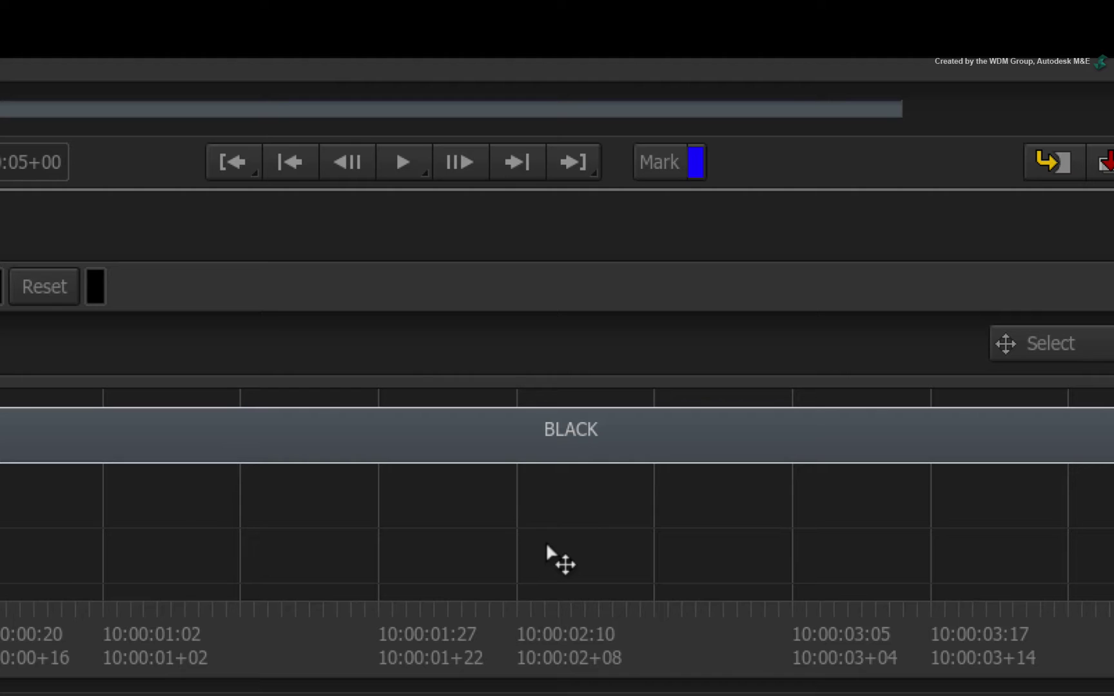
- Apply a TX (Text) effect to the BLACK clip from the FX Ribbon
{"action": "left_click", "coordinate": [542, 426]}
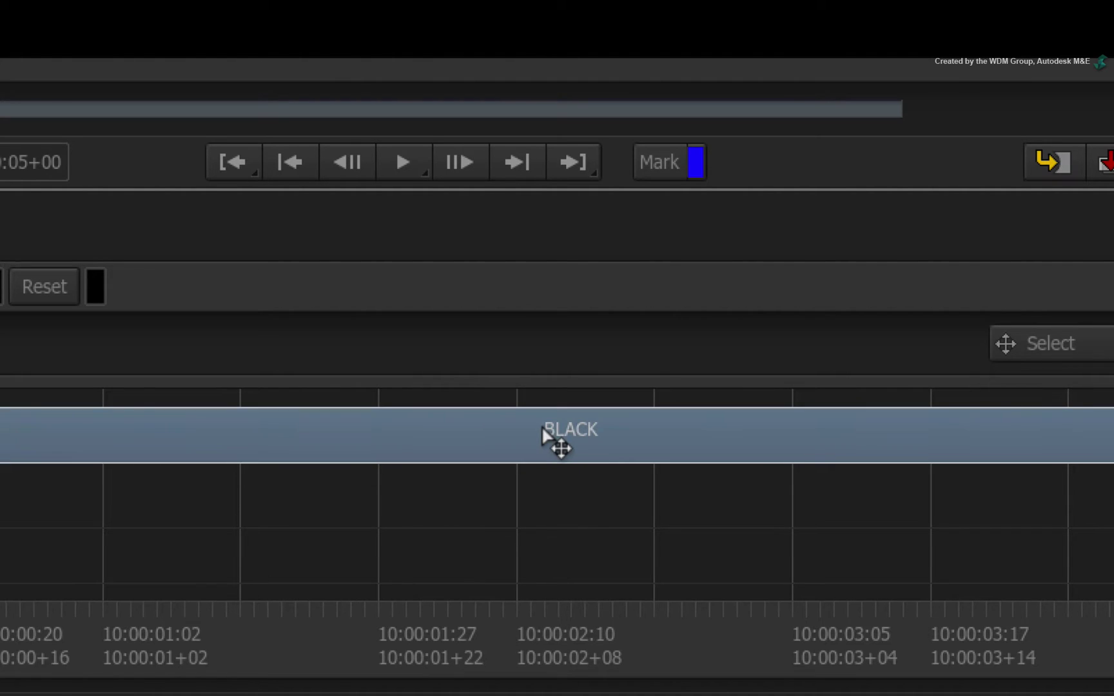
{"action": "key", "text": "ctrl+Tab"}
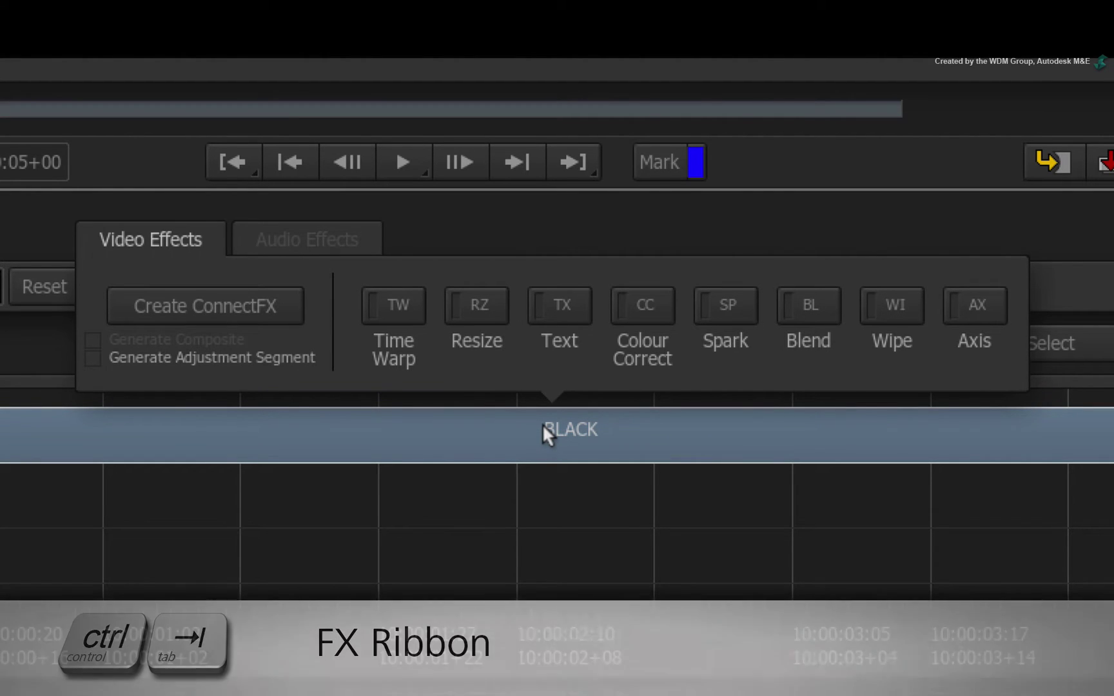
{"action": "left_click", "coordinate": [563, 303]}
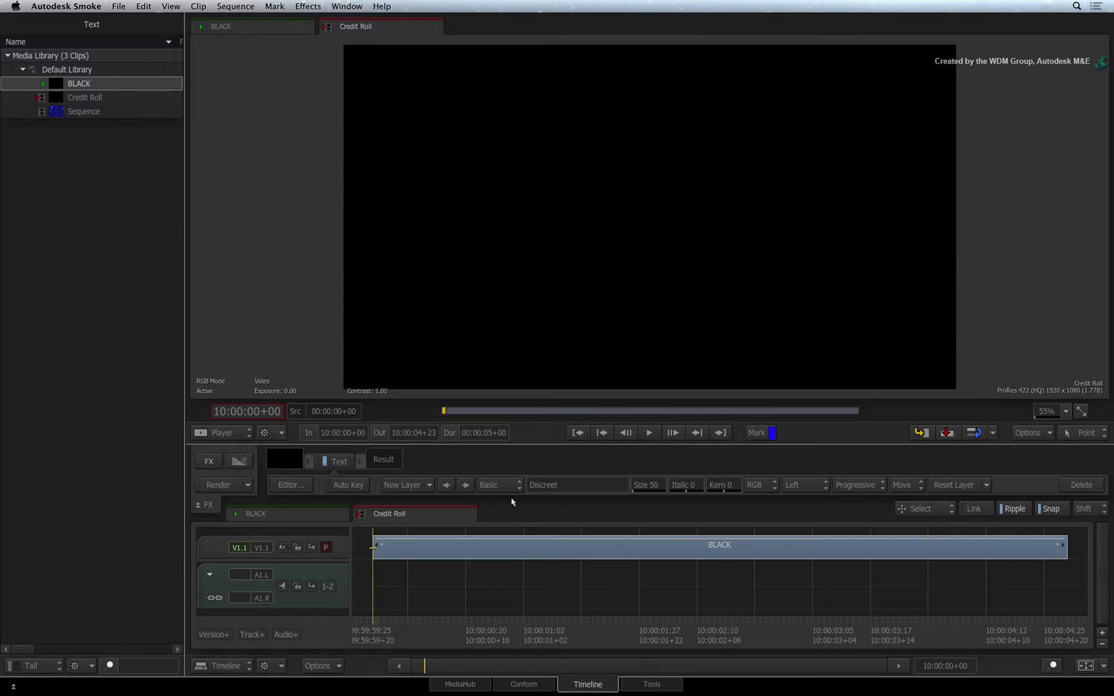
- Open the full Text editor, zoom the viewer to 66%, and delete all text layers
{"action": "left_click", "coordinate": [308, 488]}
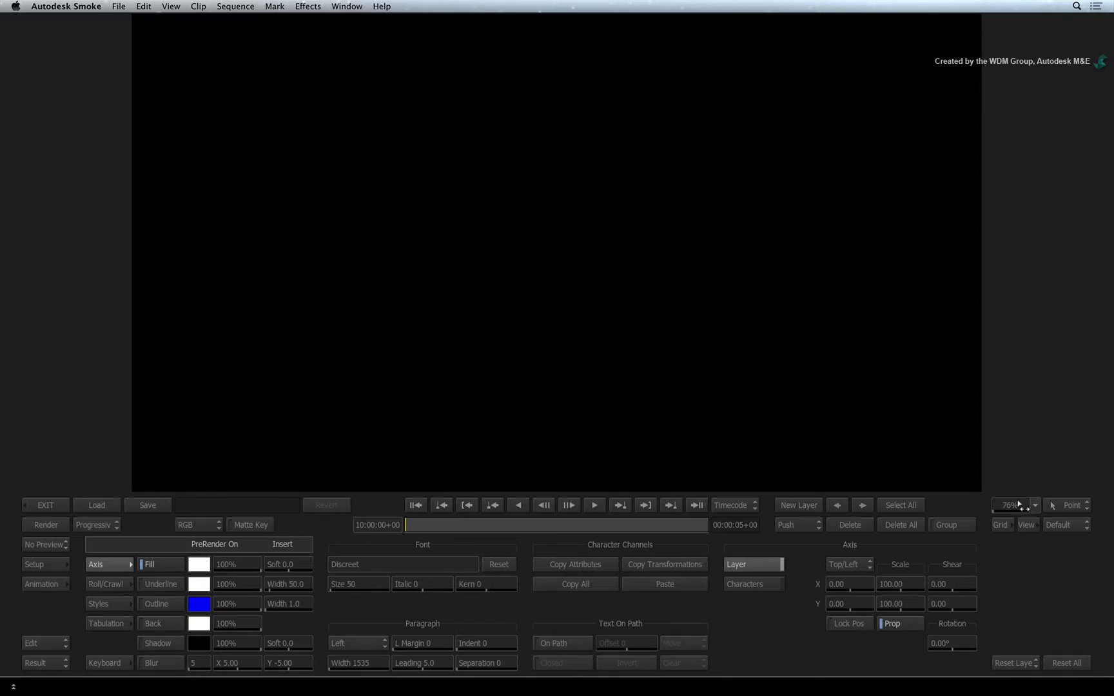
{"action": "left_click_drag", "start_coordinate": [1019, 504], "coordinate": [998, 508]}
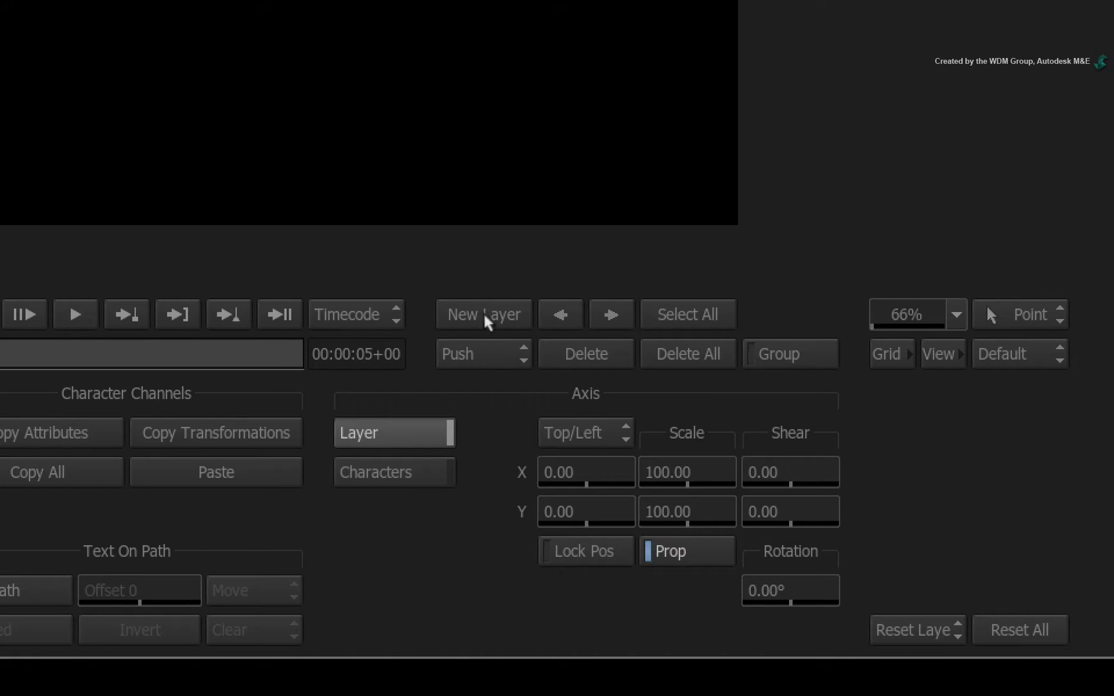
{"action": "left_click", "coordinate": [485, 314]}
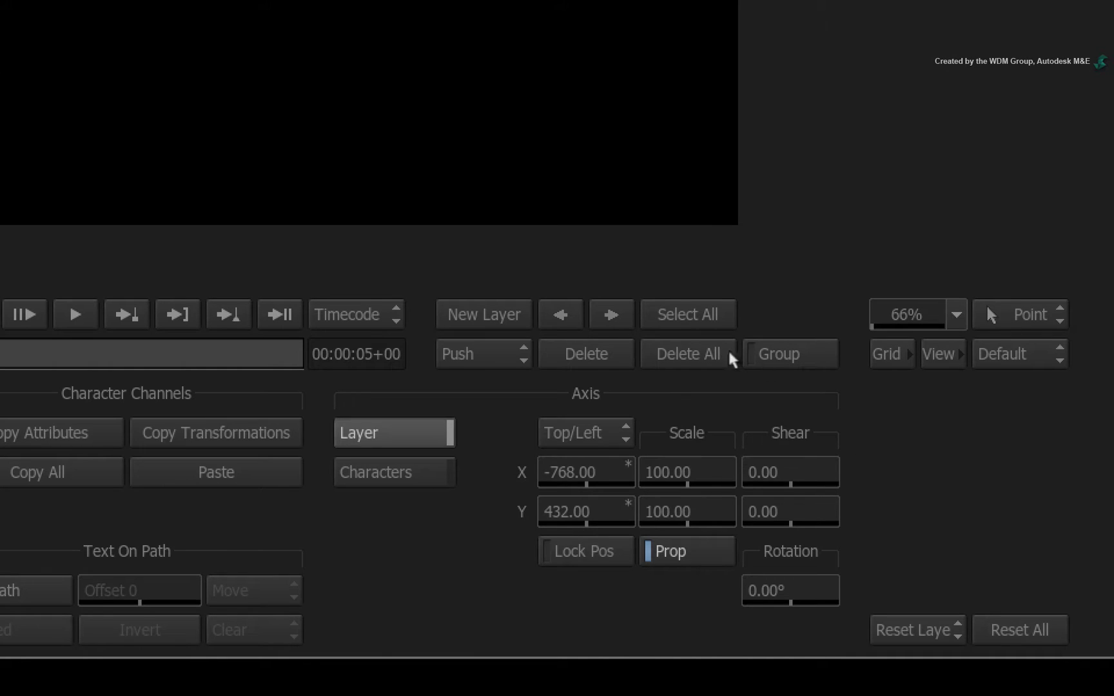
{"action": "left_click", "coordinate": [909, 524]}
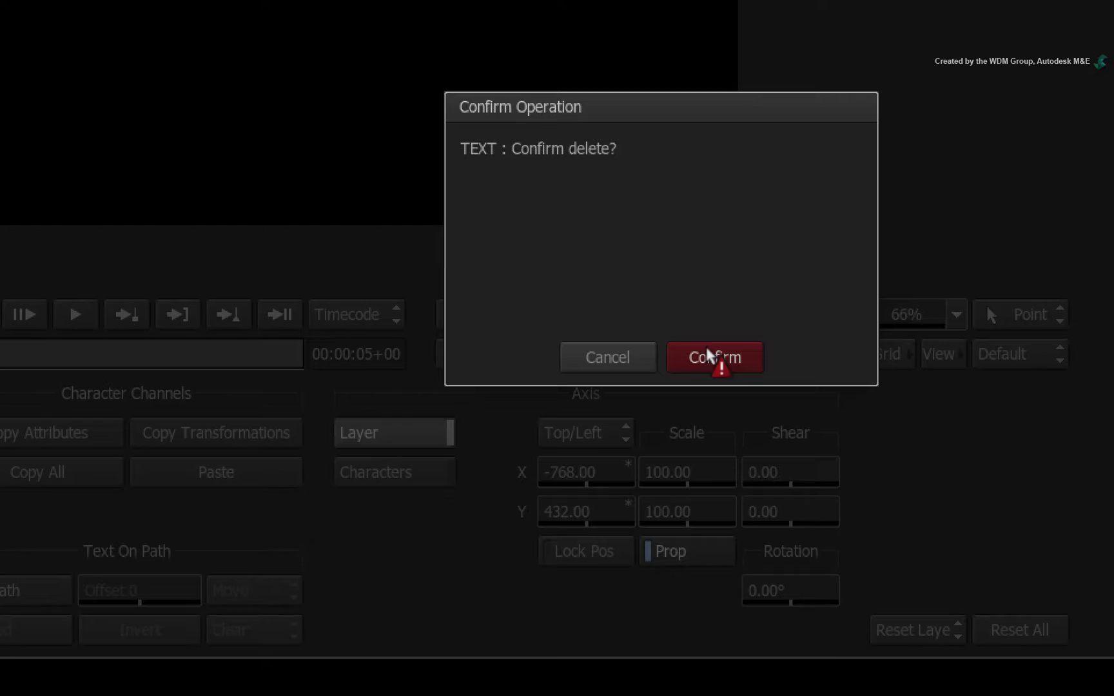
{"action": "left_click", "coordinate": [699, 353]}
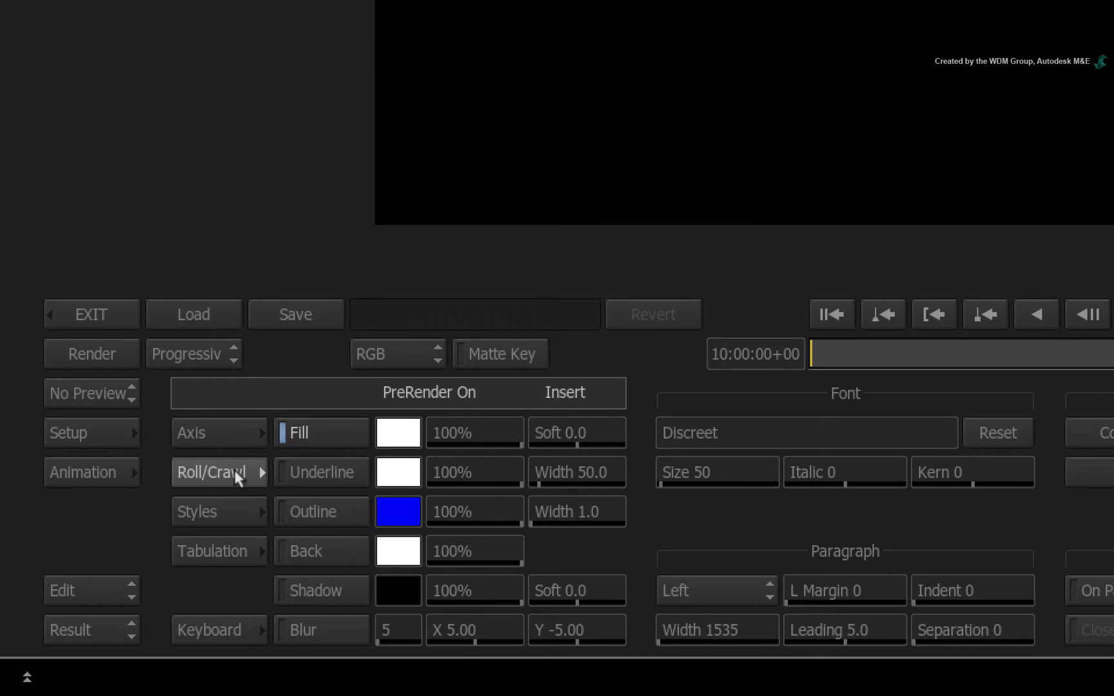
- Add a new Roll layer at 1X speed and return to Edit mode
{"action": "left_click", "coordinate": [234, 470]}
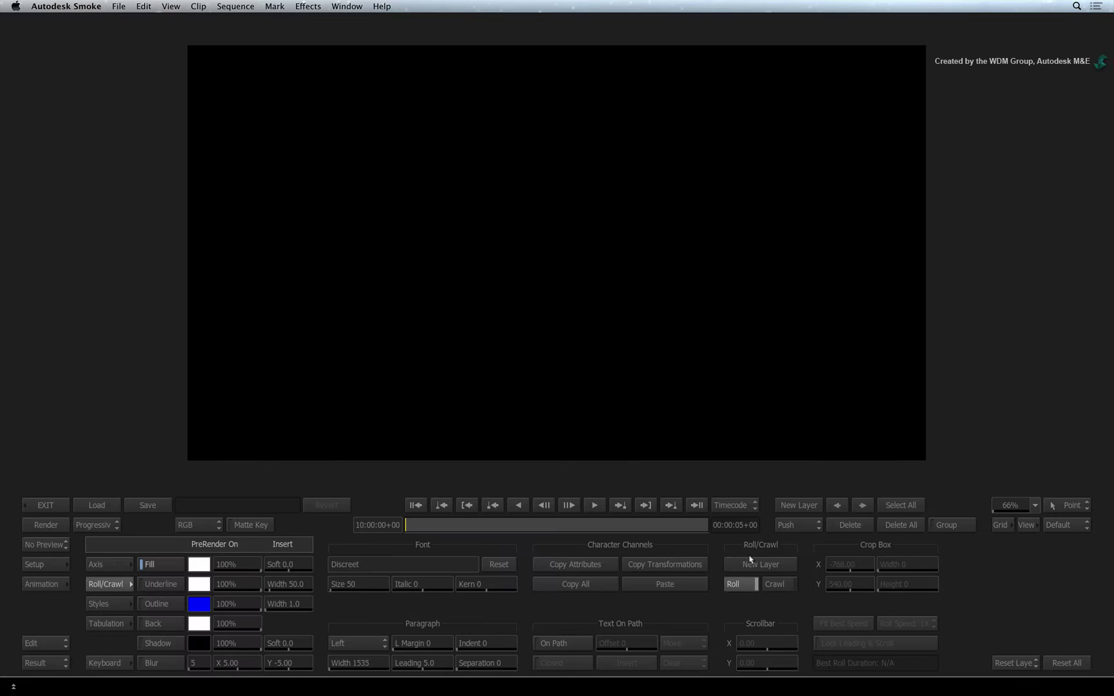
{"action": "left_click", "coordinate": [749, 561]}
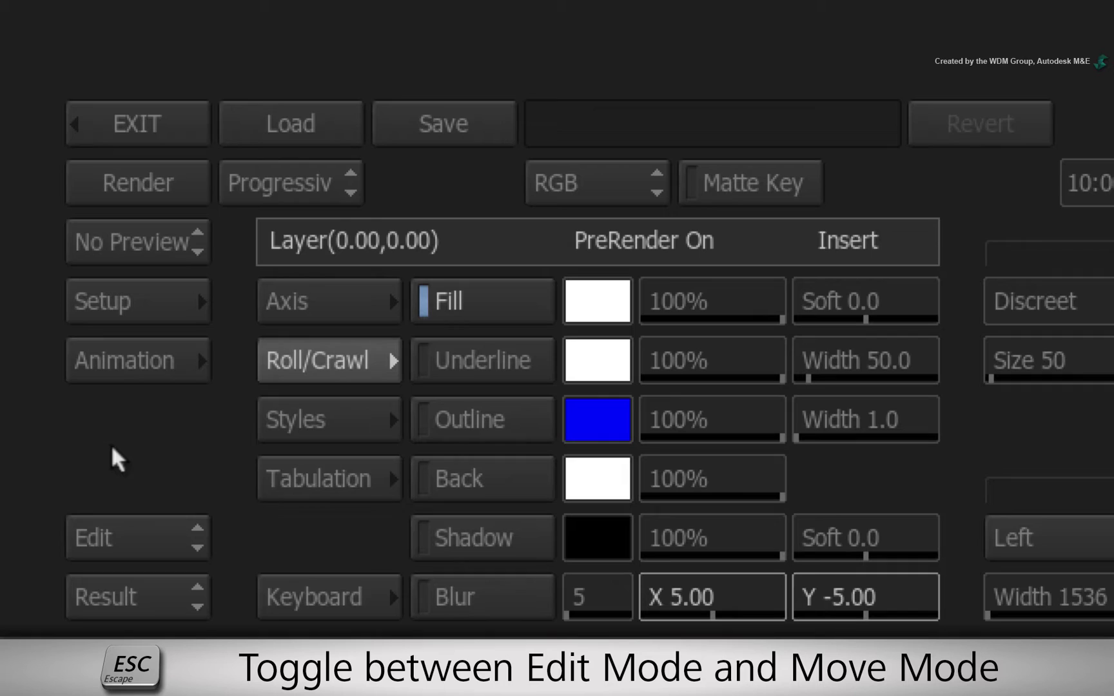
{"action": "key", "text": "Escape"}
{"action": "key", "text": "Escape"}
{"action": "key", "text": "Escape"}
{"action": "key", "text": "Escape"}
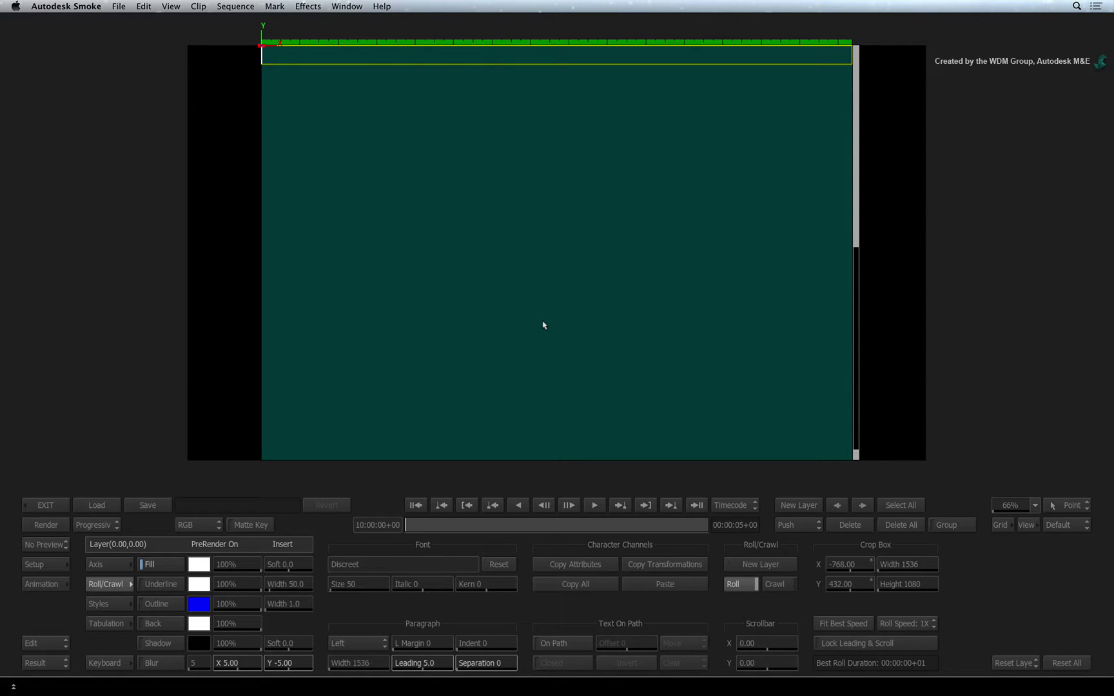
- Switch to TextEdit's credit_roll document and select all its text
{"action": "key", "text": "super+Tab"}
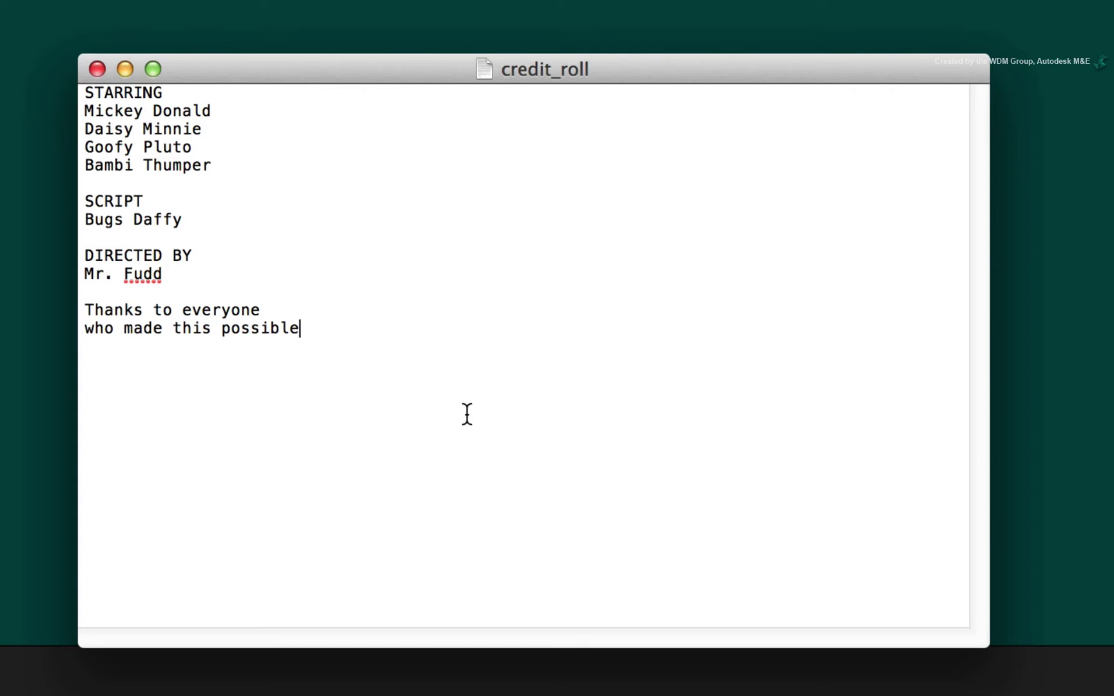
{"action": "key", "text": "super+a"}
{"action": "key", "text": "super+c"}
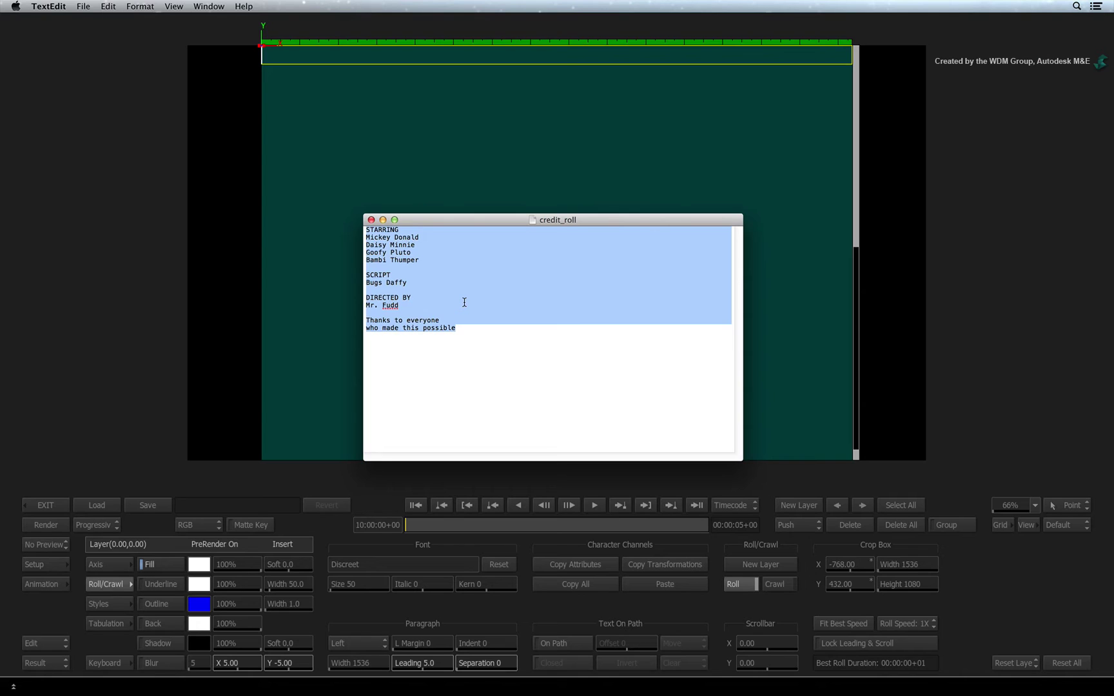
- Paste the credits, STARRING through the thank-you line, into Smoke's roll layer
{"action": "key", "text": "super+Tab"}
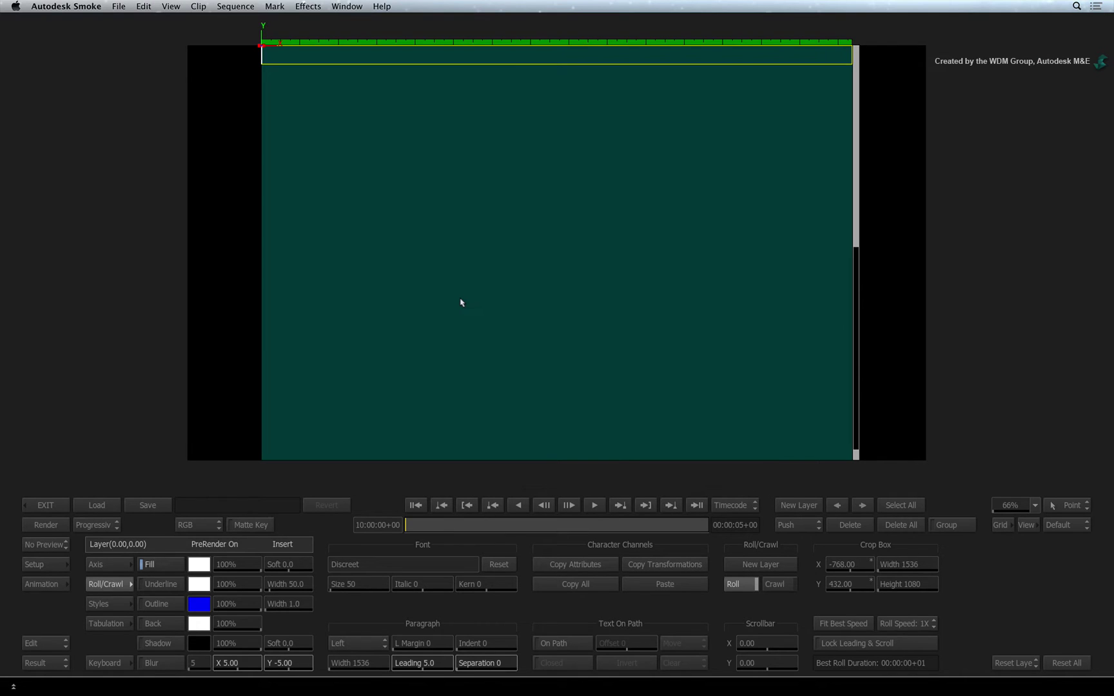
{"action": "key", "text": "super+v"}
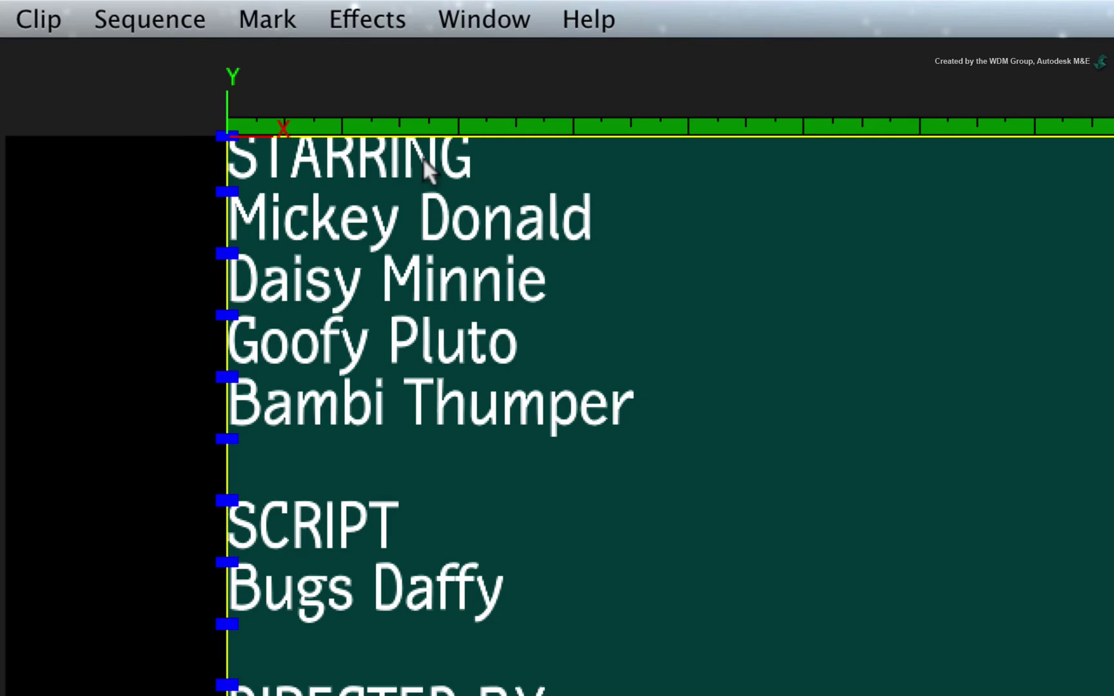
- Select STARRING and load the TrueType system font Arial Narrow Italic for it
{"action": "left_click", "coordinate": [325, 52]}
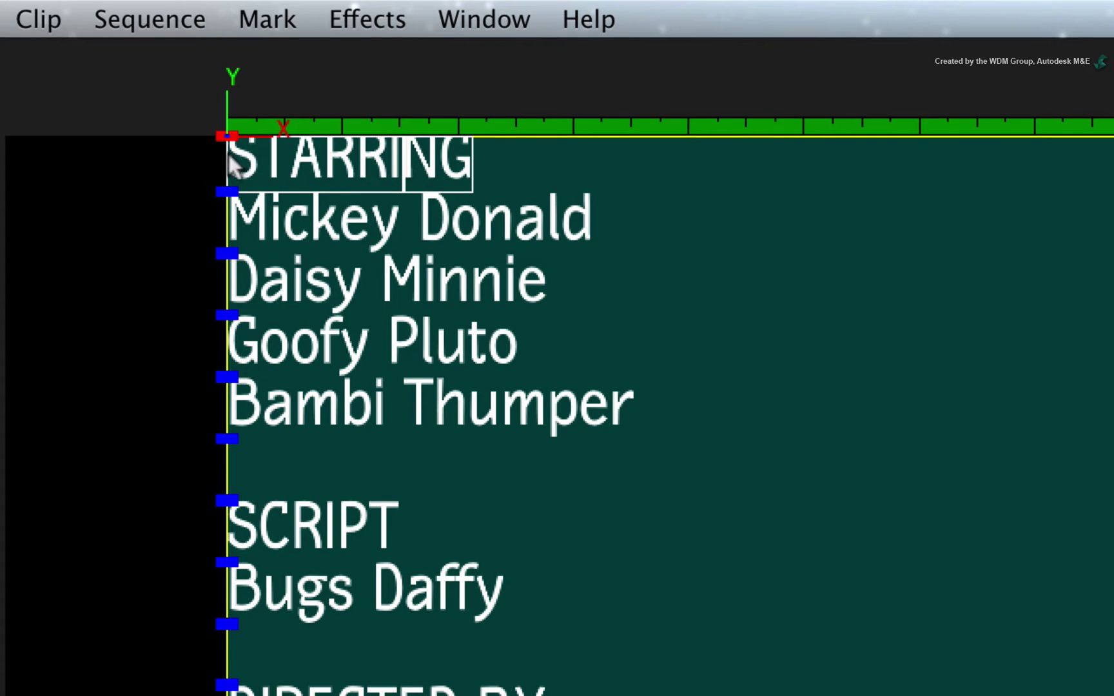
{"action": "left_click_drag", "start_coordinate": [223, 153], "coordinate": [436, 163]}
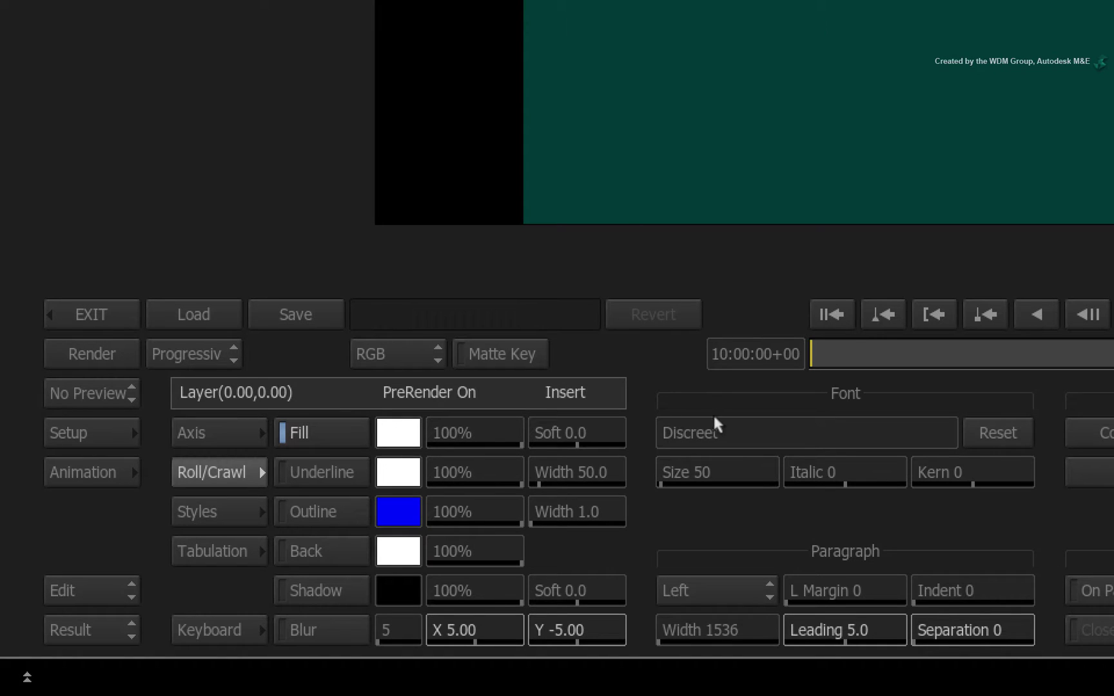
{"action": "left_click", "coordinate": [359, 564]}
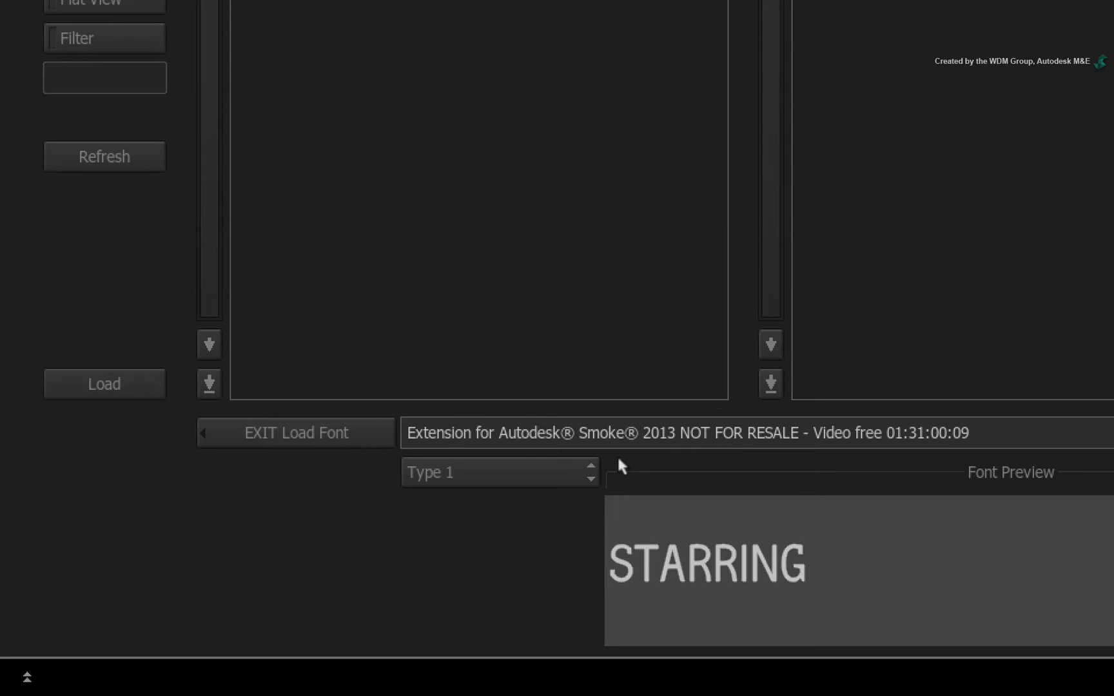
{"action": "left_click", "coordinate": [521, 455]}
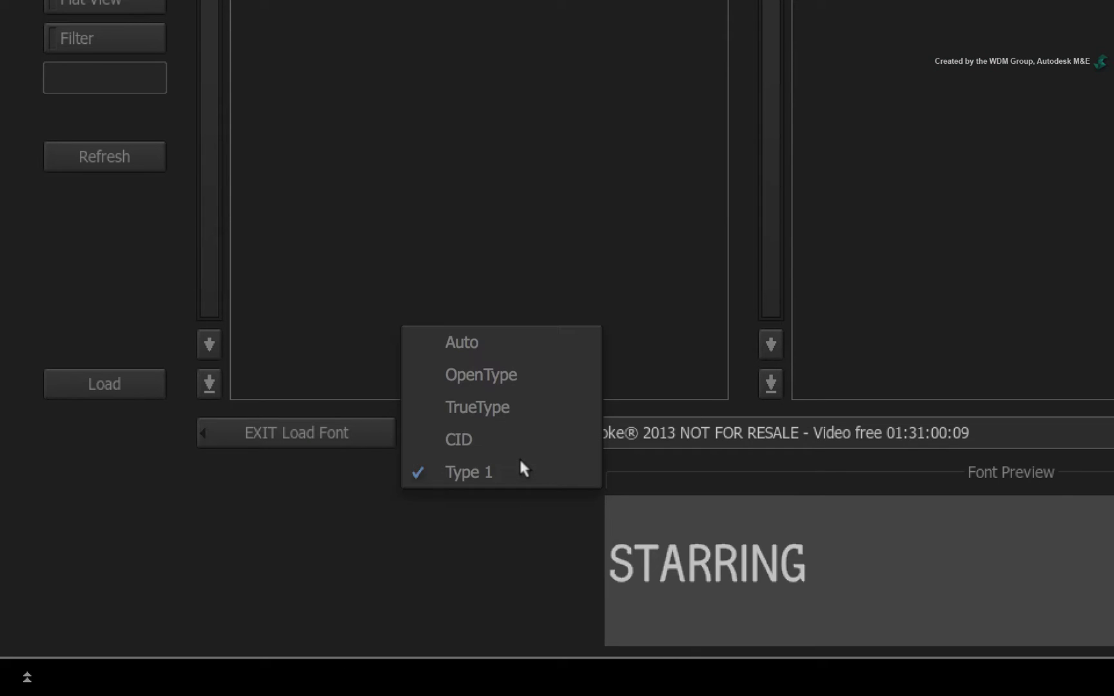
{"action": "left_click", "coordinate": [549, 406]}
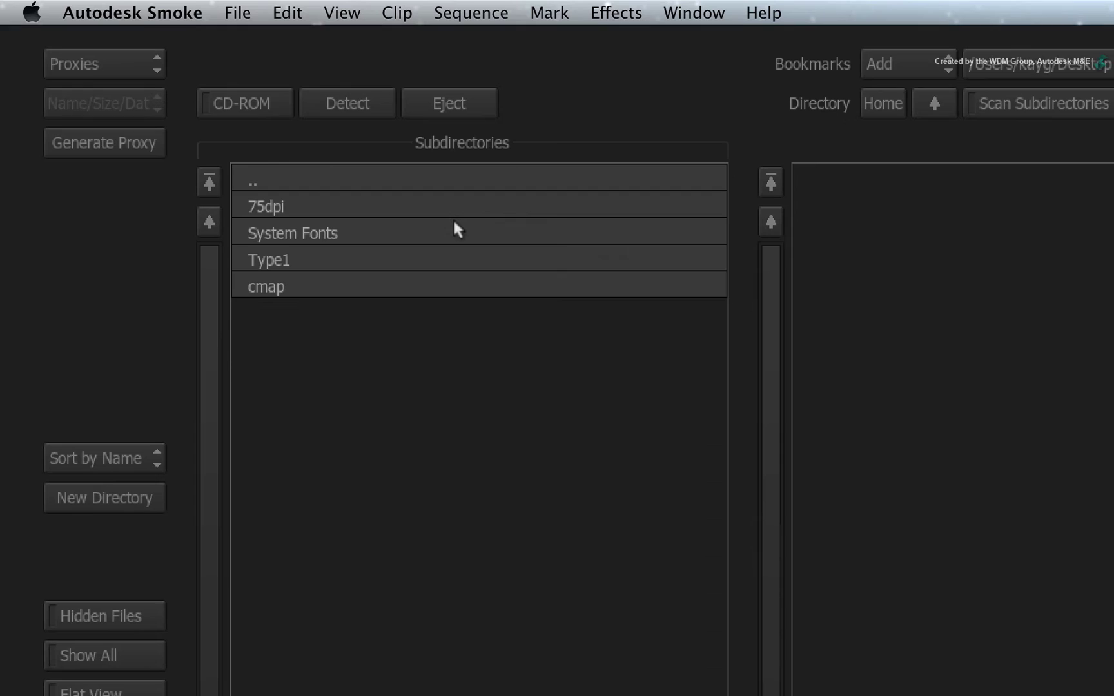
{"action": "left_click", "coordinate": [455, 231]}
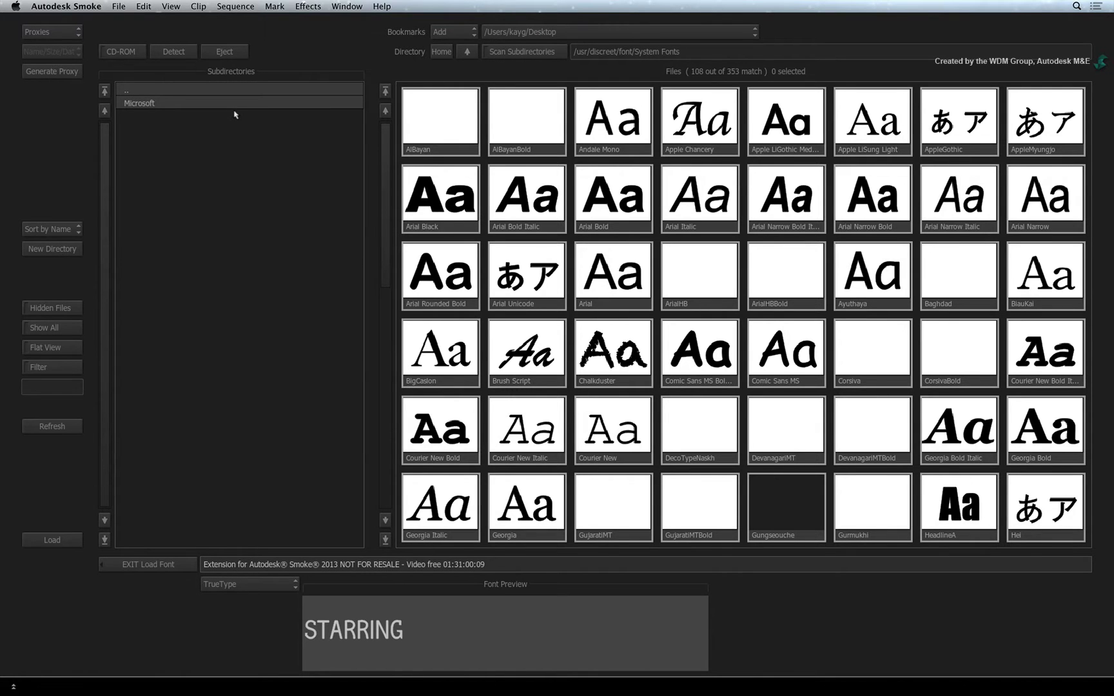
{"action": "left_click", "coordinate": [949, 202]}
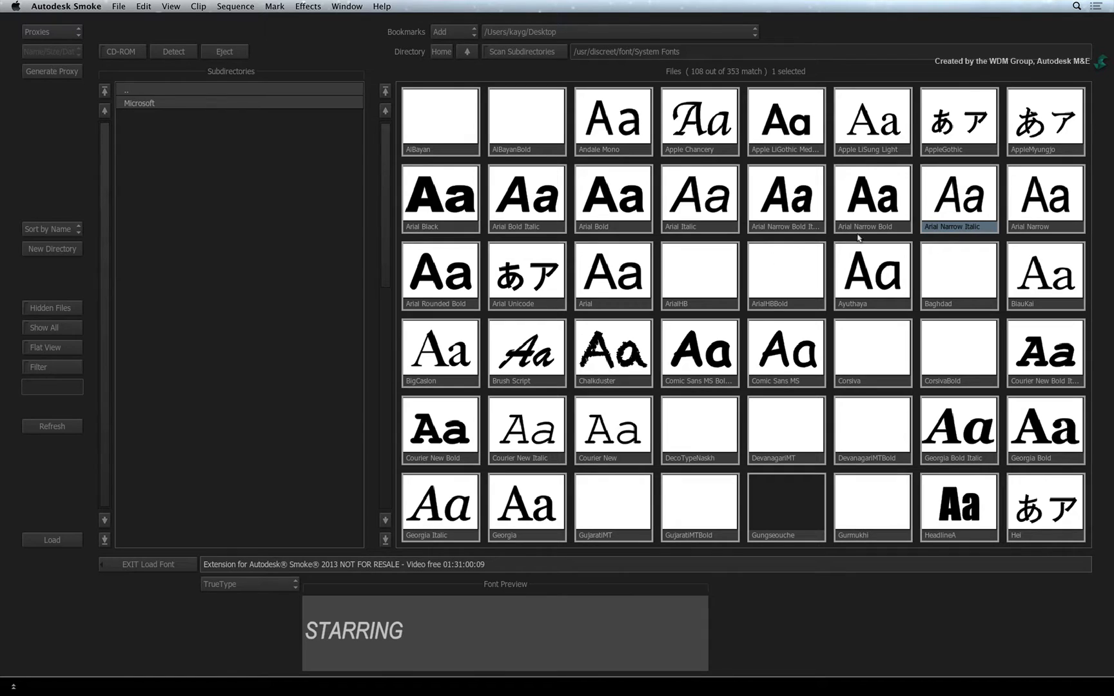
{"action": "left_click", "coordinate": [51, 540]}
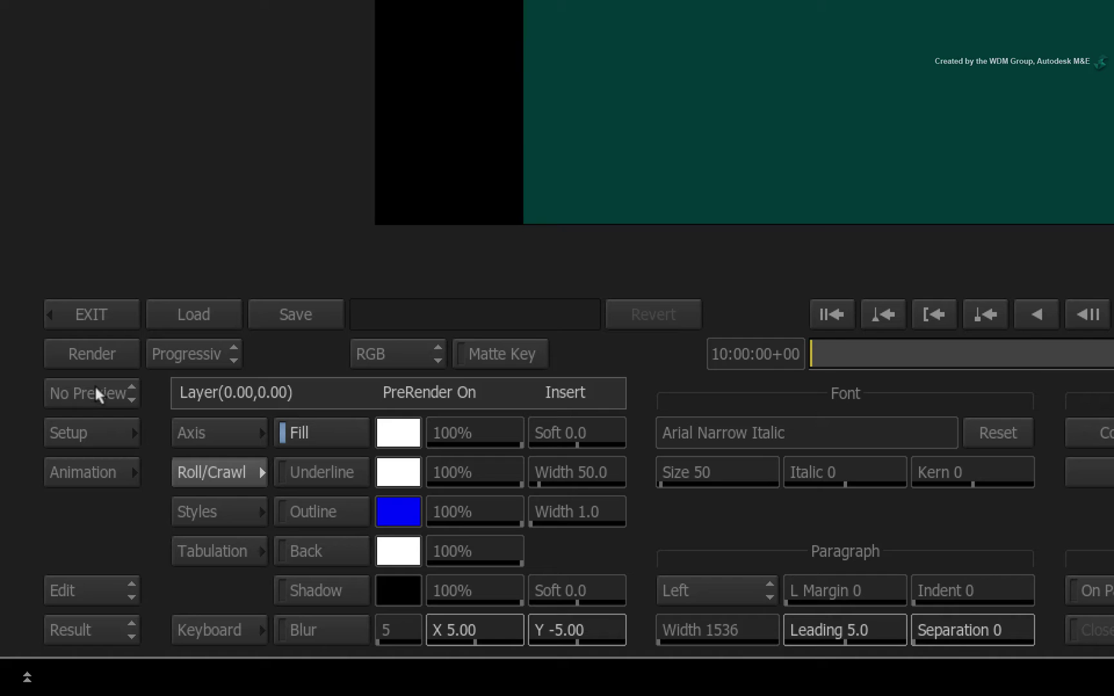
- Colour STARRING yellow by lowering the blue, and centre-align its paragraph
{"action": "left_click", "coordinate": [406, 438]}
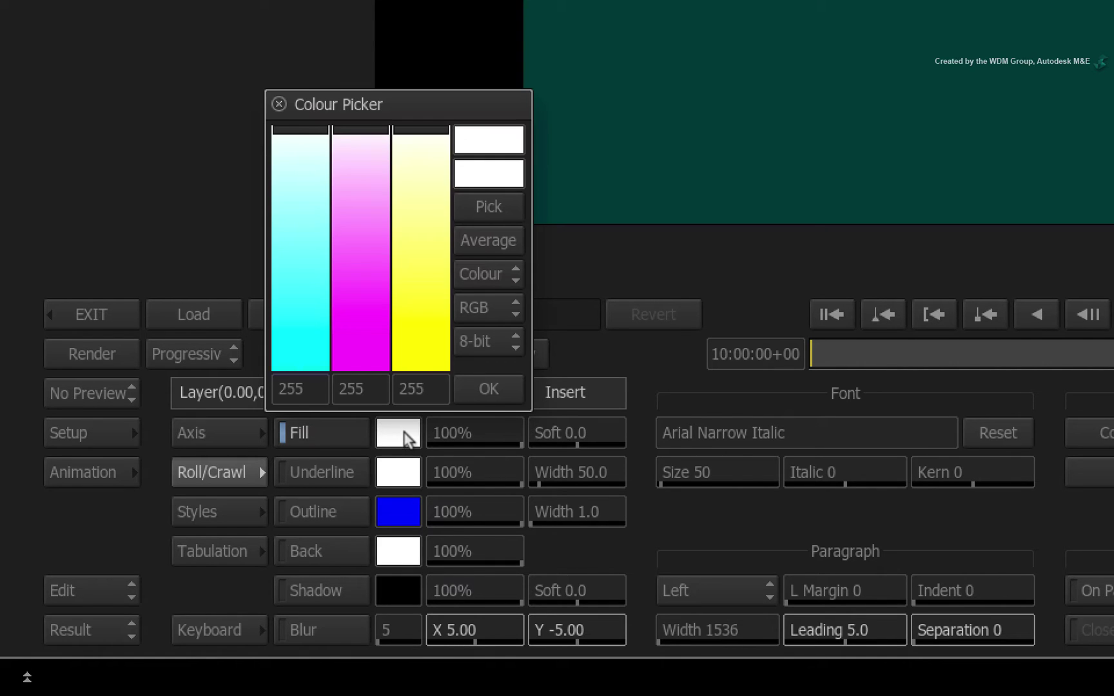
{"action": "left_click_drag", "start_coordinate": [432, 145], "coordinate": [436, 687]}
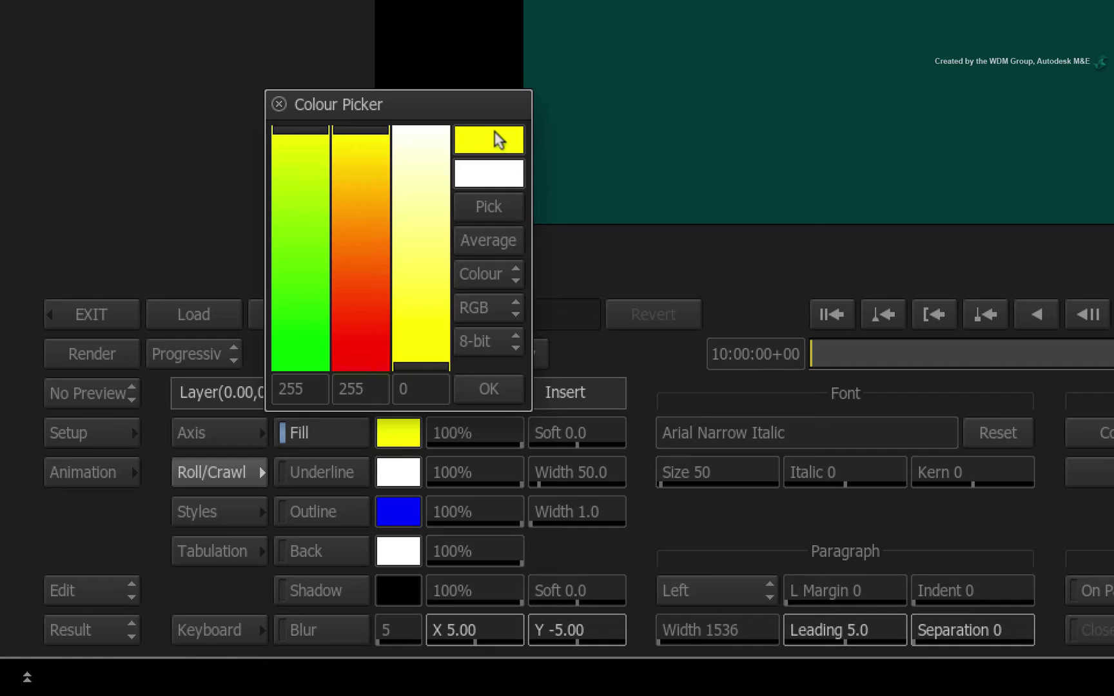
{"action": "left_click", "coordinate": [483, 390]}
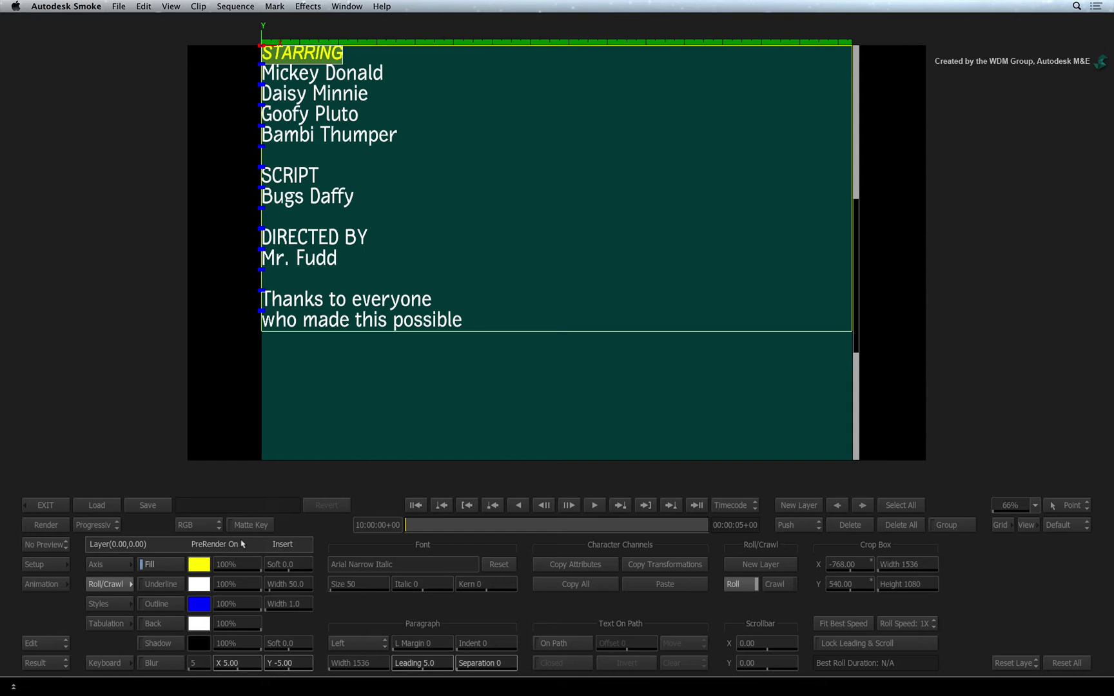
{"action": "left_click", "coordinate": [364, 641]}
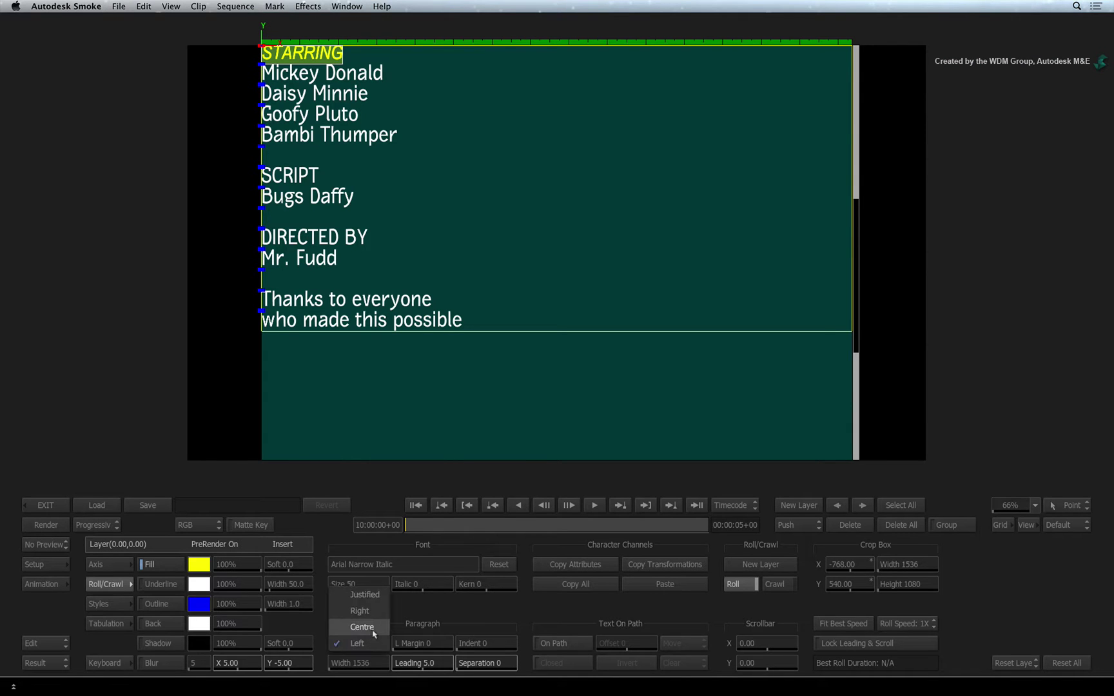
{"action": "left_click", "coordinate": [374, 627]}
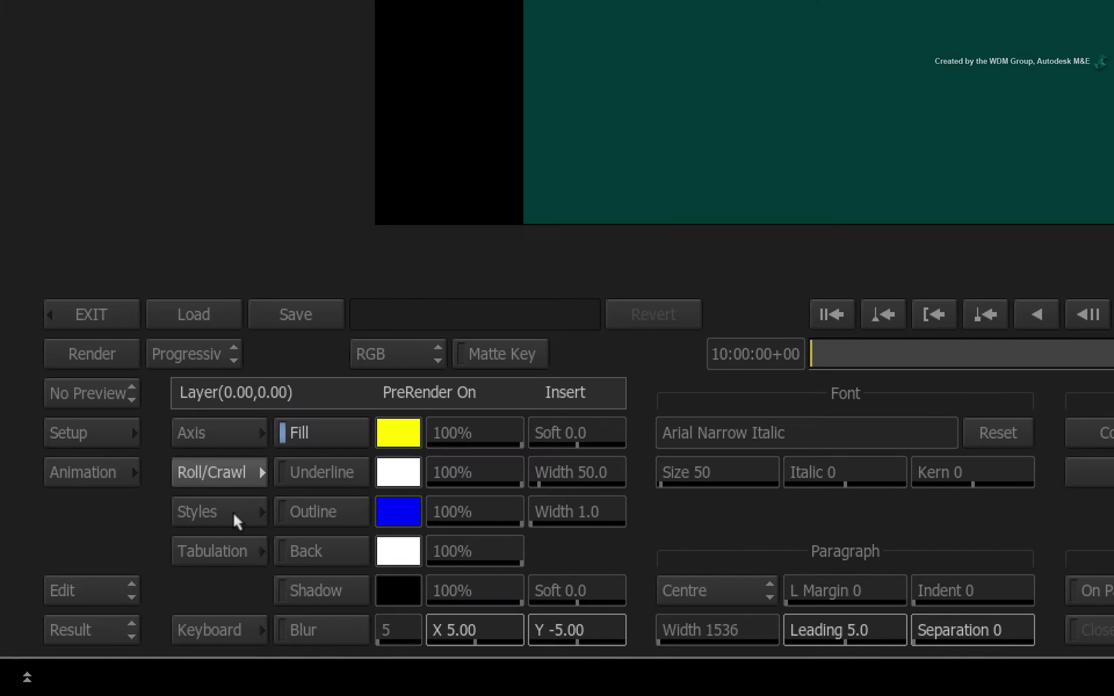
- Save the heading formatting as Style 1 and rename it JOB TITLE
{"action": "left_click", "coordinate": [117, 606]}
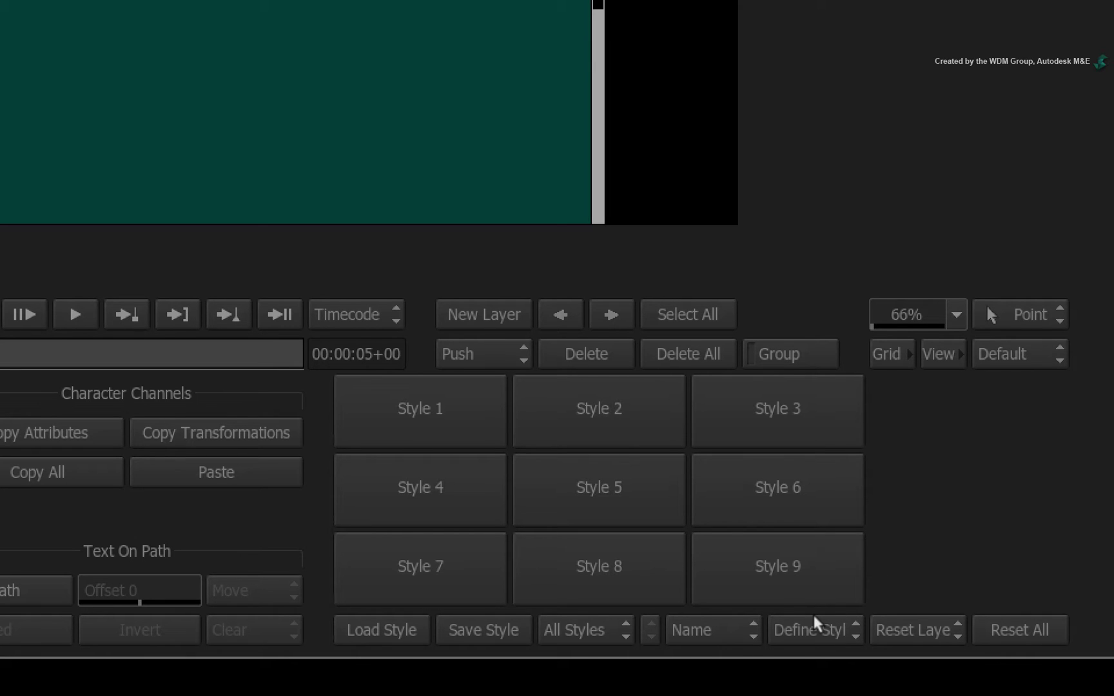
{"action": "left_click", "coordinate": [450, 403]}
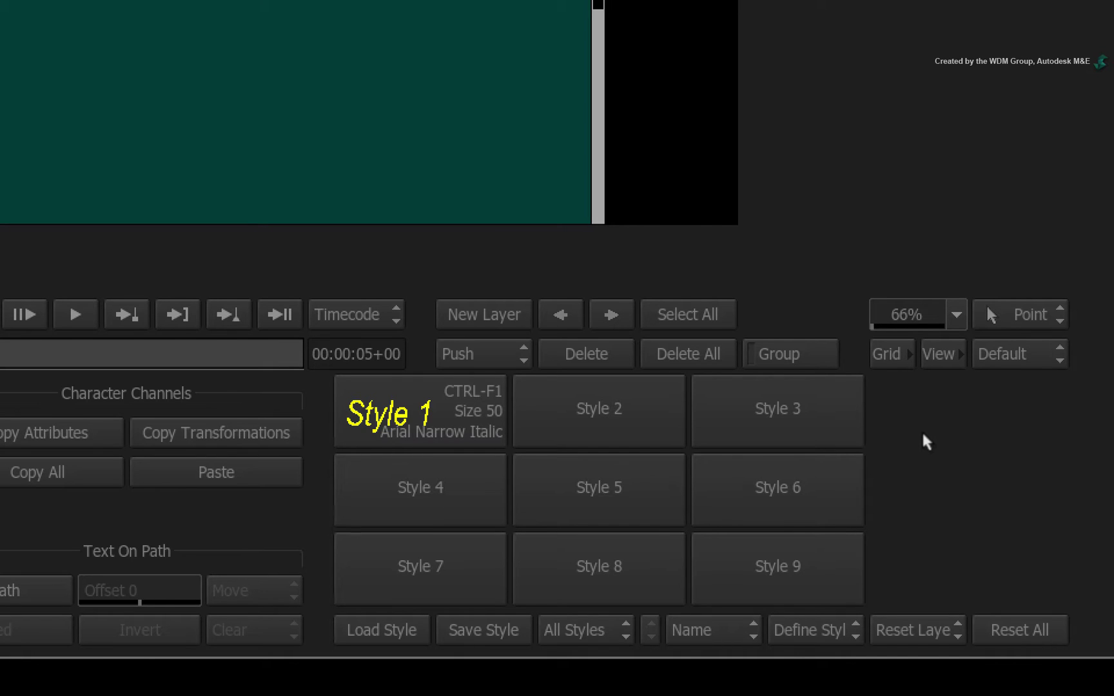
{"action": "left_click", "coordinate": [706, 614]}
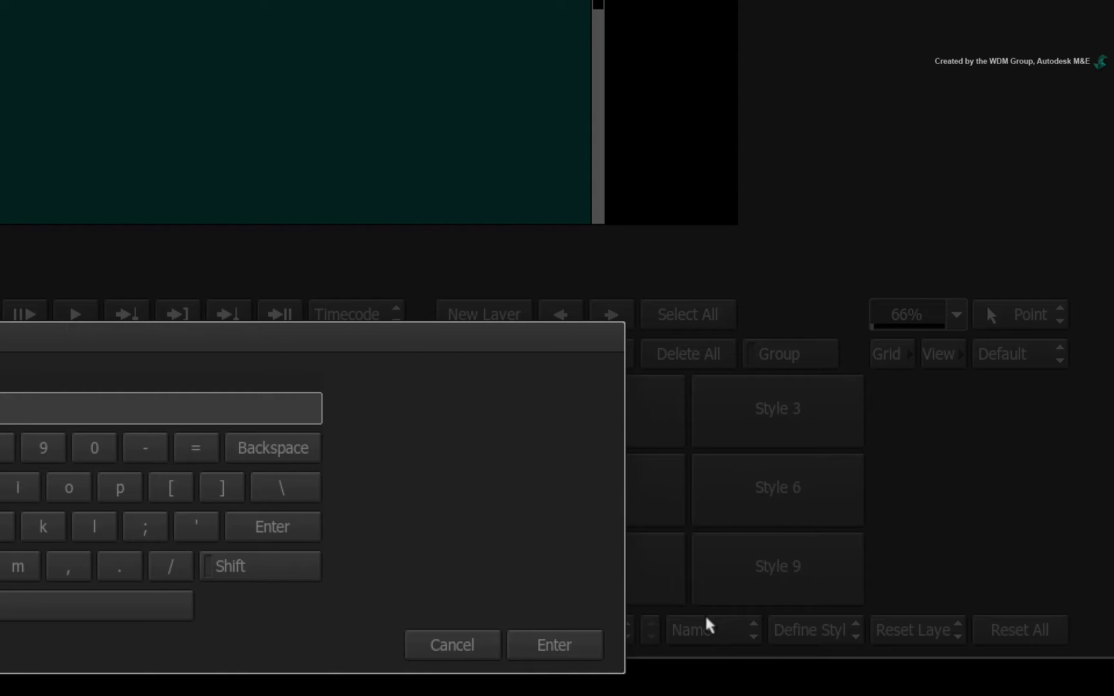
{"action": "left_click_drag", "start_coordinate": [430, 552], "coordinate": [213, 551]}
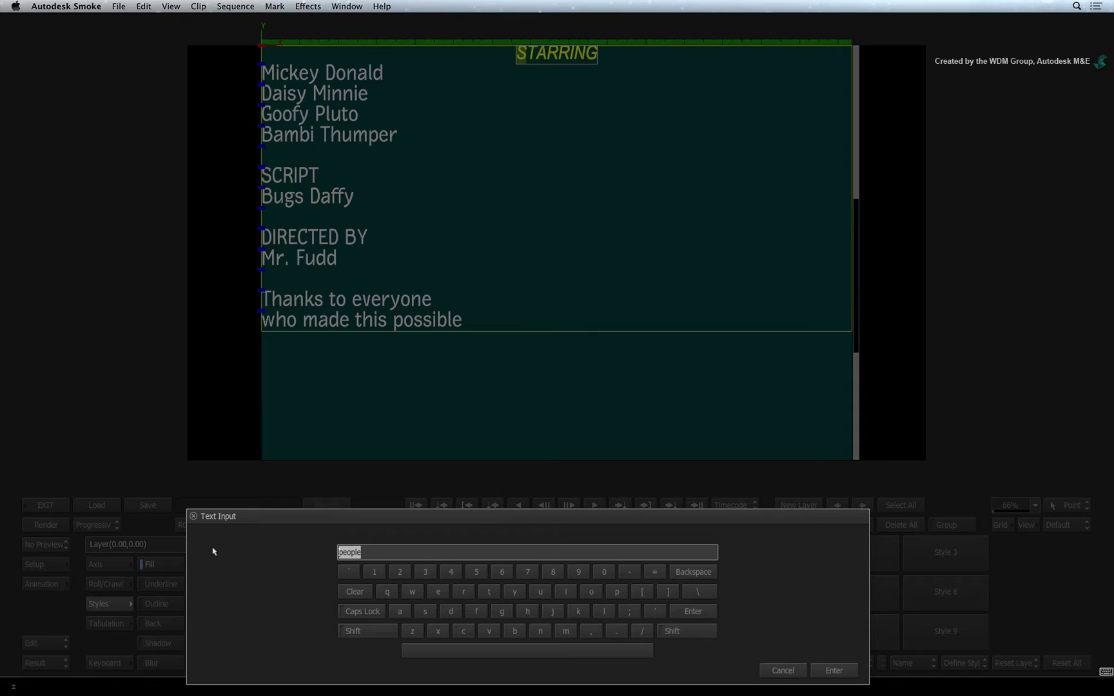
{"action": "type", "text": "JOB TITLE"}
{"action": "key", "text": "Return"}
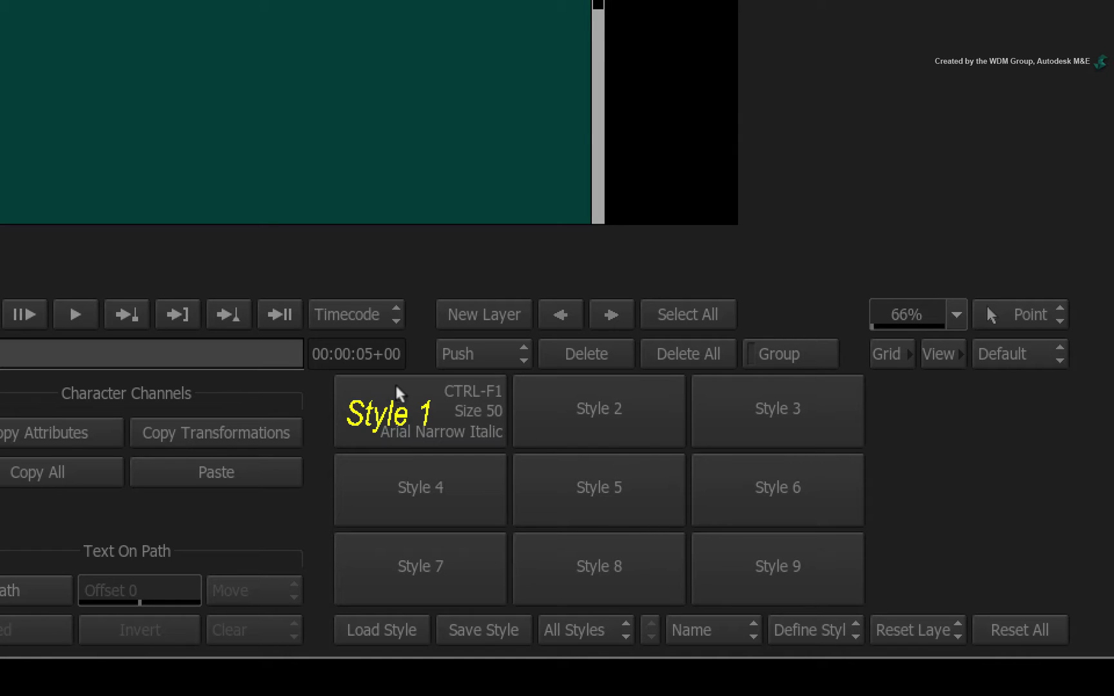
{"action": "left_click", "coordinate": [398, 390]}
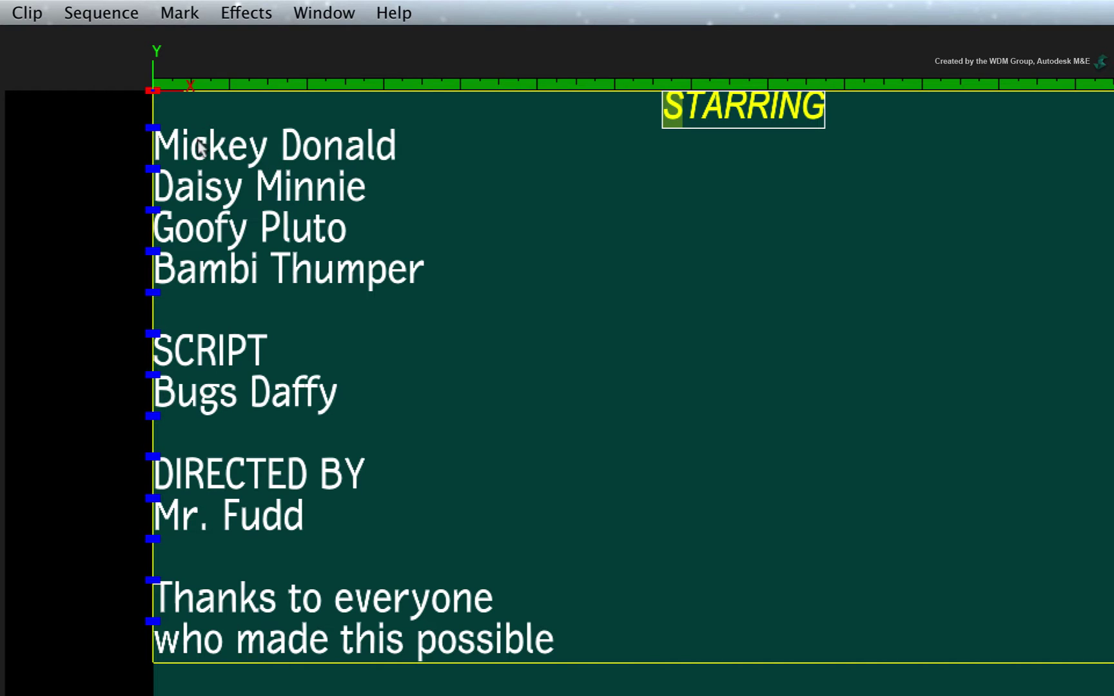
{"action": "left_click", "coordinate": [197, 143]}
- Enlarge Mickey Donald to size 75 and load TrueType Arial Bold for it
{"action": "left_click_drag", "start_coordinate": [161, 147], "coordinate": [404, 146]}
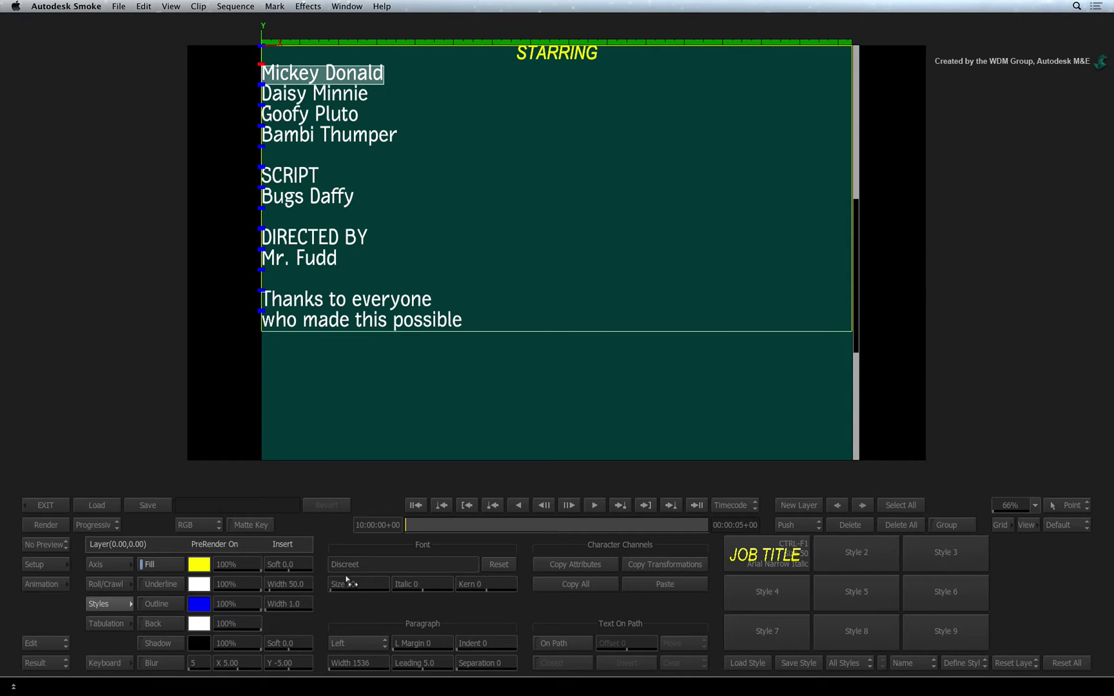
{"action": "left_click_drag", "start_coordinate": [345, 584], "coordinate": [391, 587]}
{"action": "left_click", "coordinate": [776, 434]}
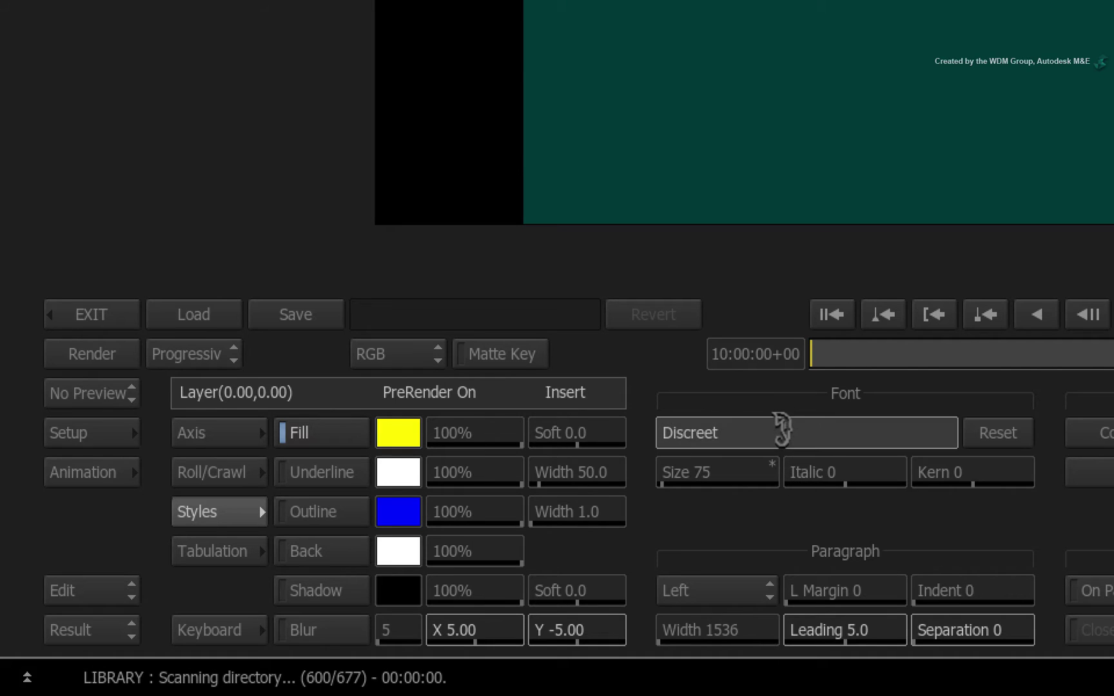
{"action": "left_click", "coordinate": [525, 463]}
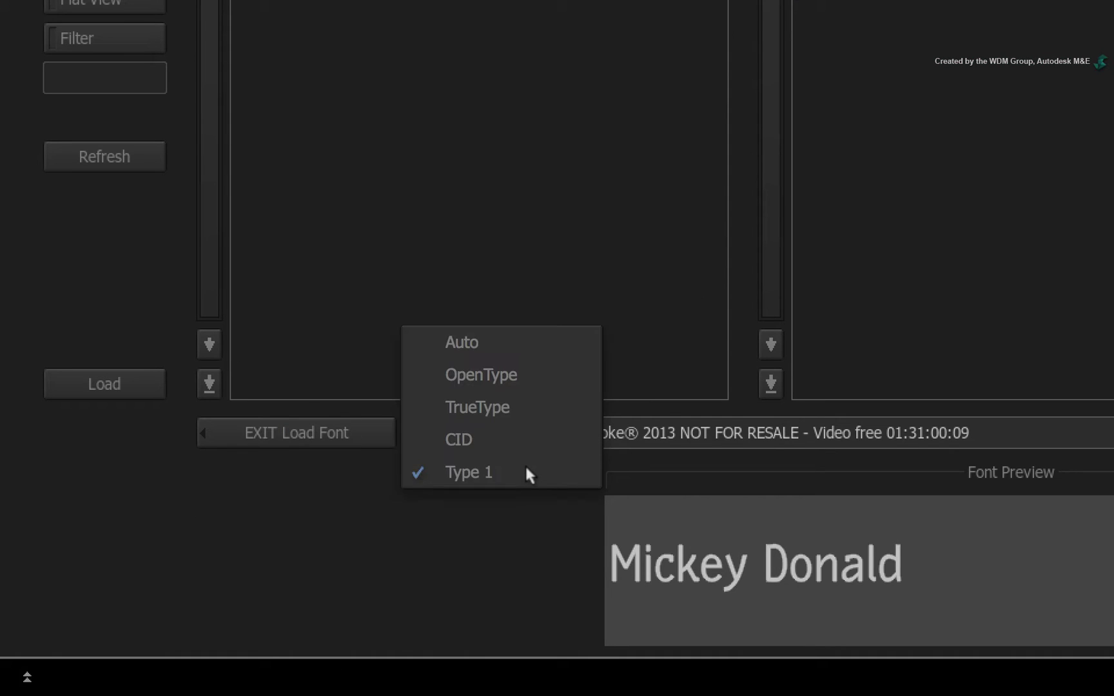
{"action": "left_click", "coordinate": [530, 410]}
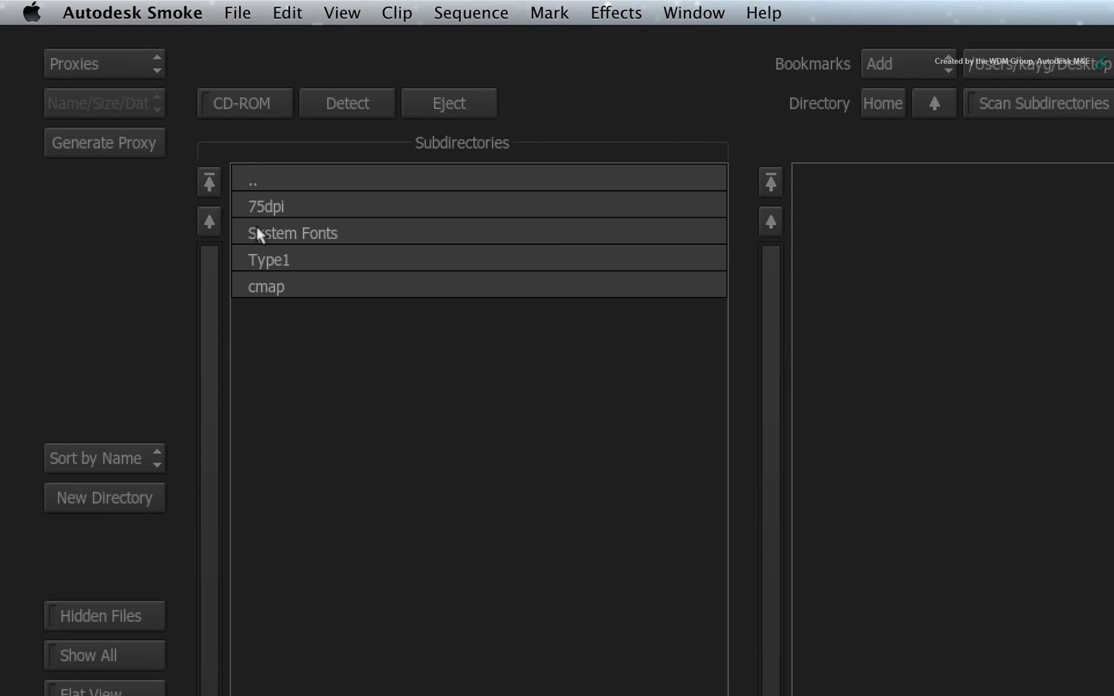
{"action": "left_click", "coordinate": [258, 230]}
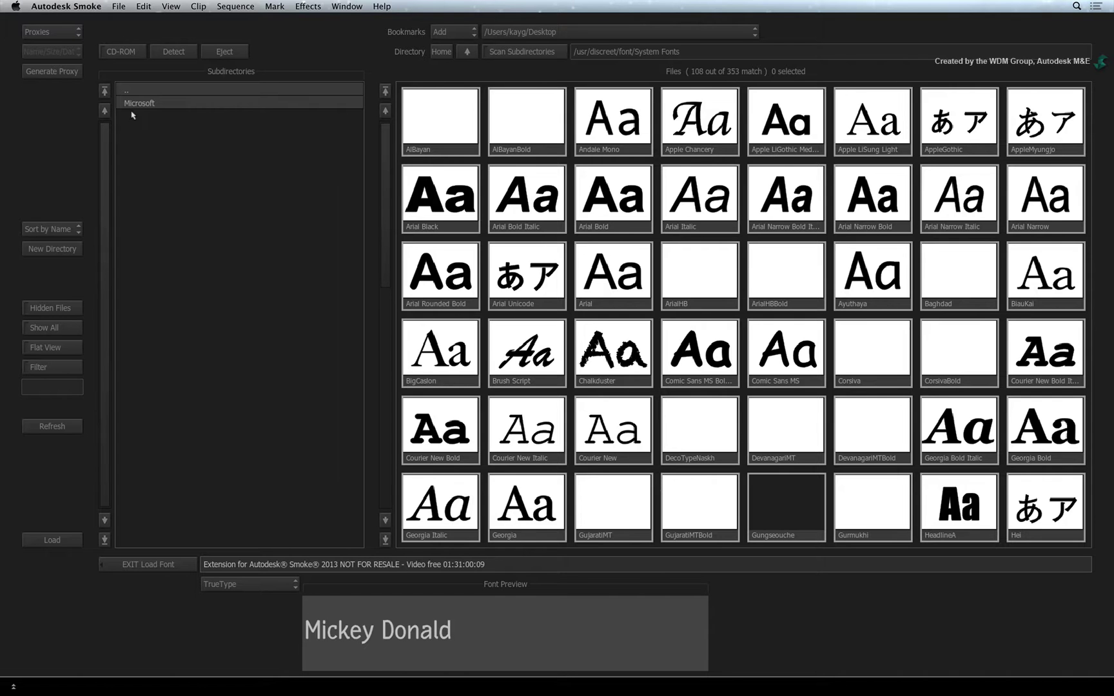
{"action": "left_click", "coordinate": [598, 196]}
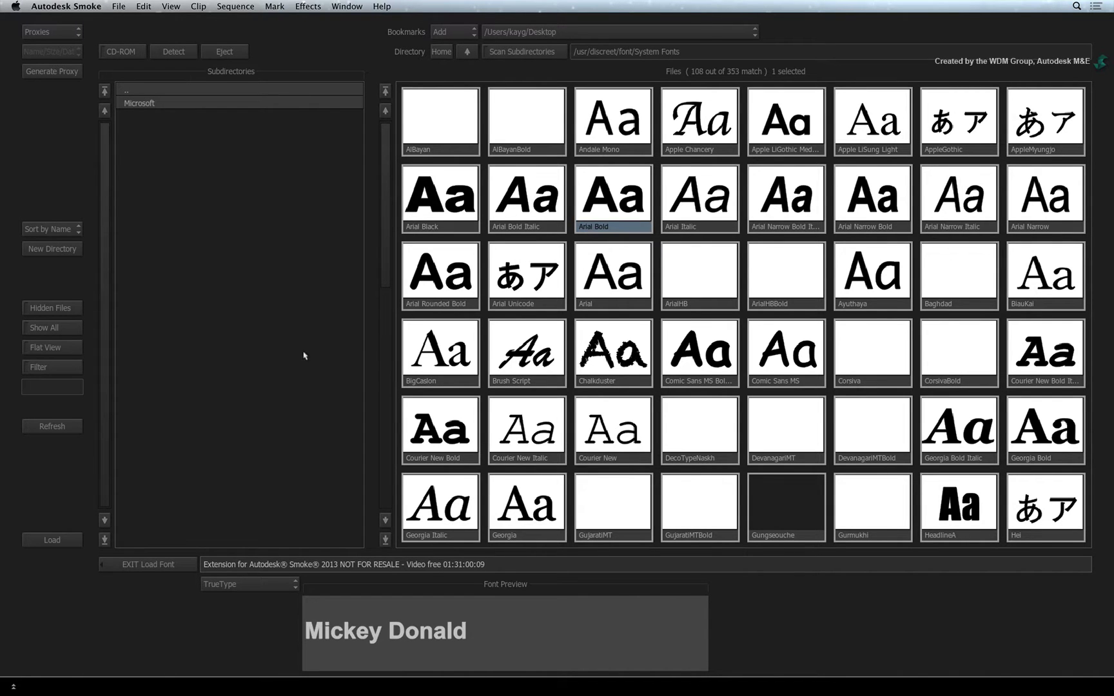
{"action": "left_click", "coordinate": [64, 539]}
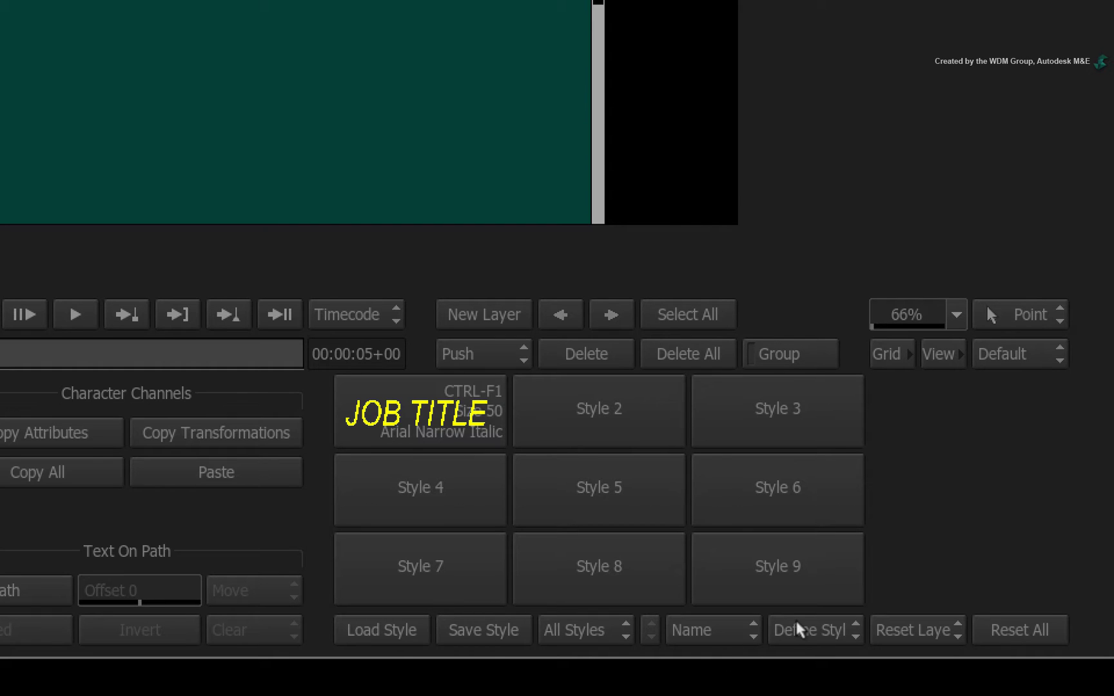
- Store the Arial Bold size 75 formatting as Style 2, named PEOPLE
{"action": "left_click", "coordinate": [799, 629]}
{"action": "left_click", "coordinate": [613, 413]}
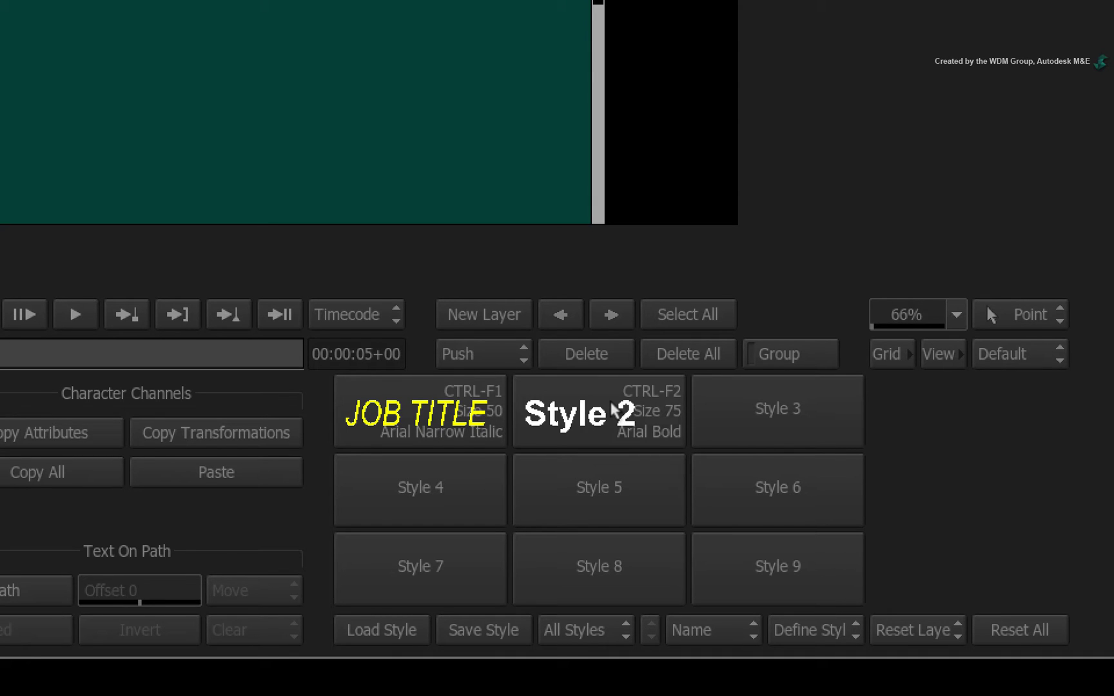
{"action": "left_click", "coordinate": [736, 625]}
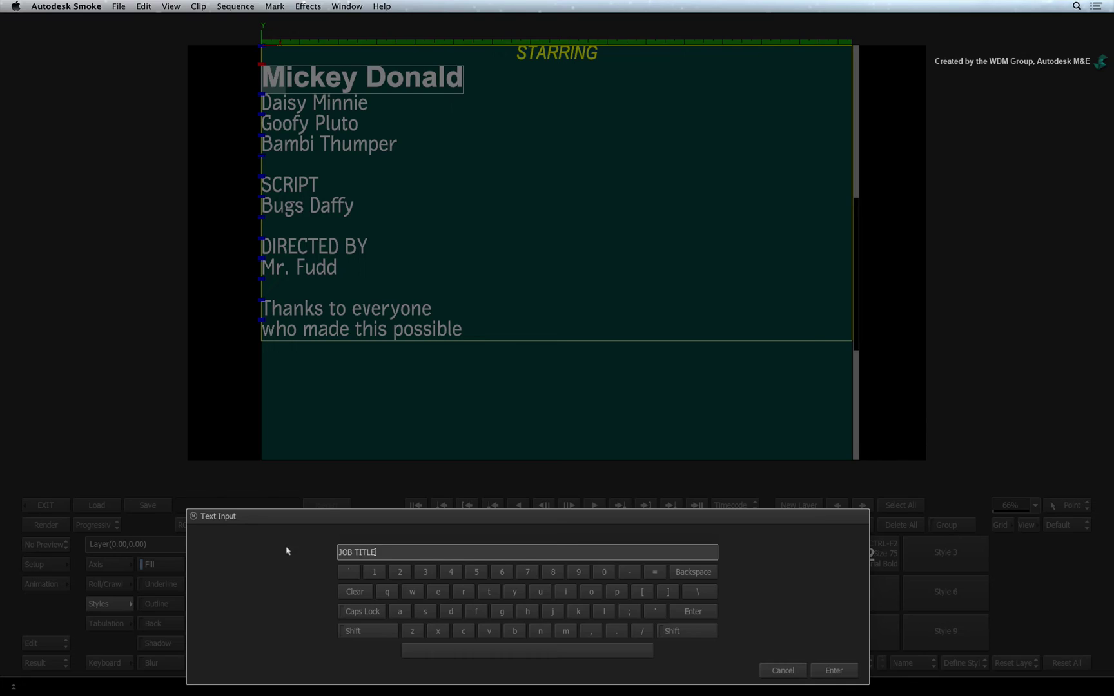
{"action": "type", "text": "JOB TITLE"}
{"action": "key", "text": "Return"}
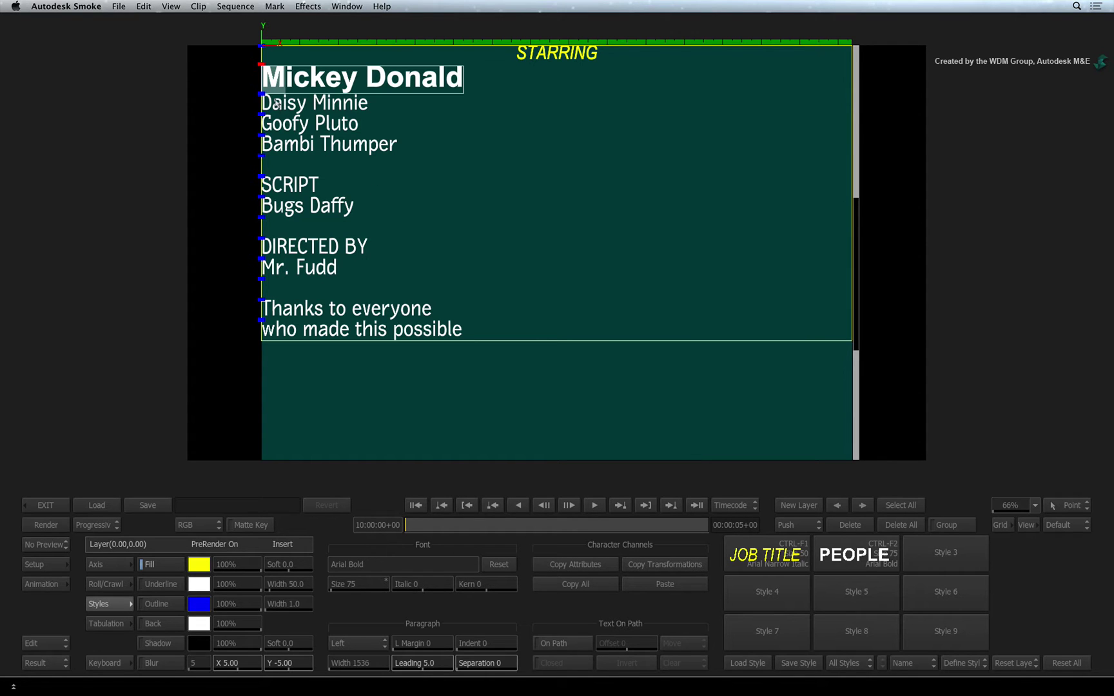
- Apply PEOPLE to the remaining starring names and Bugs Daffy, and JOB TITLE to SCRIPT and DIRECTED BY
{"action": "left_click", "coordinate": [263, 102]}
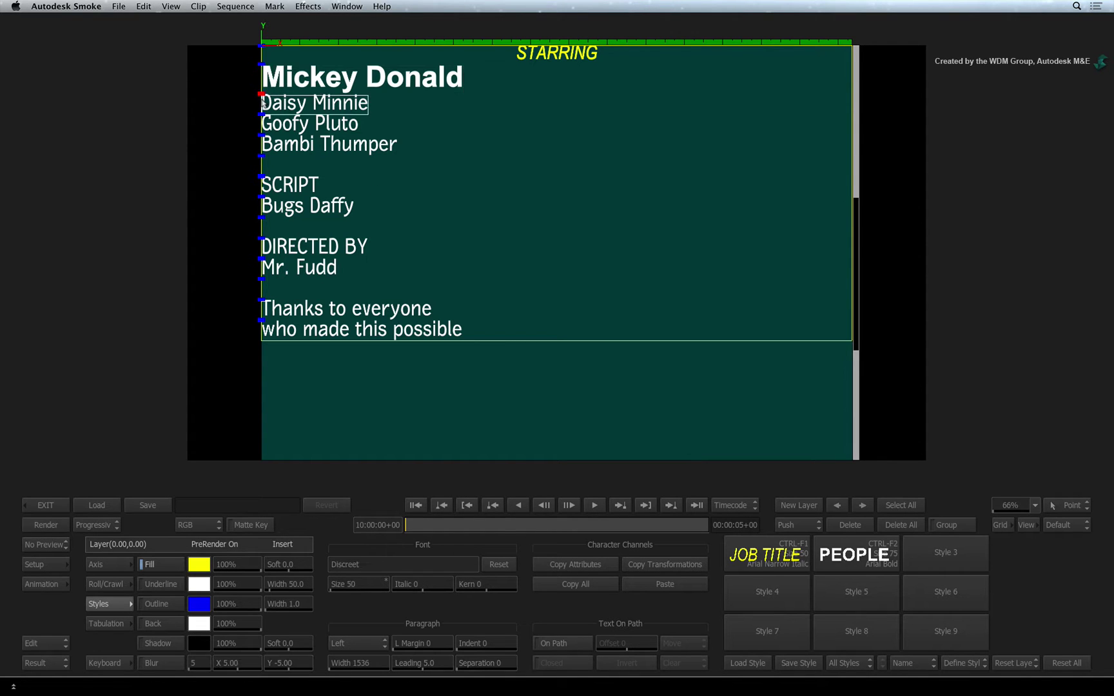
{"action": "left_click_drag", "start_coordinate": [263, 102], "coordinate": [397, 142]}
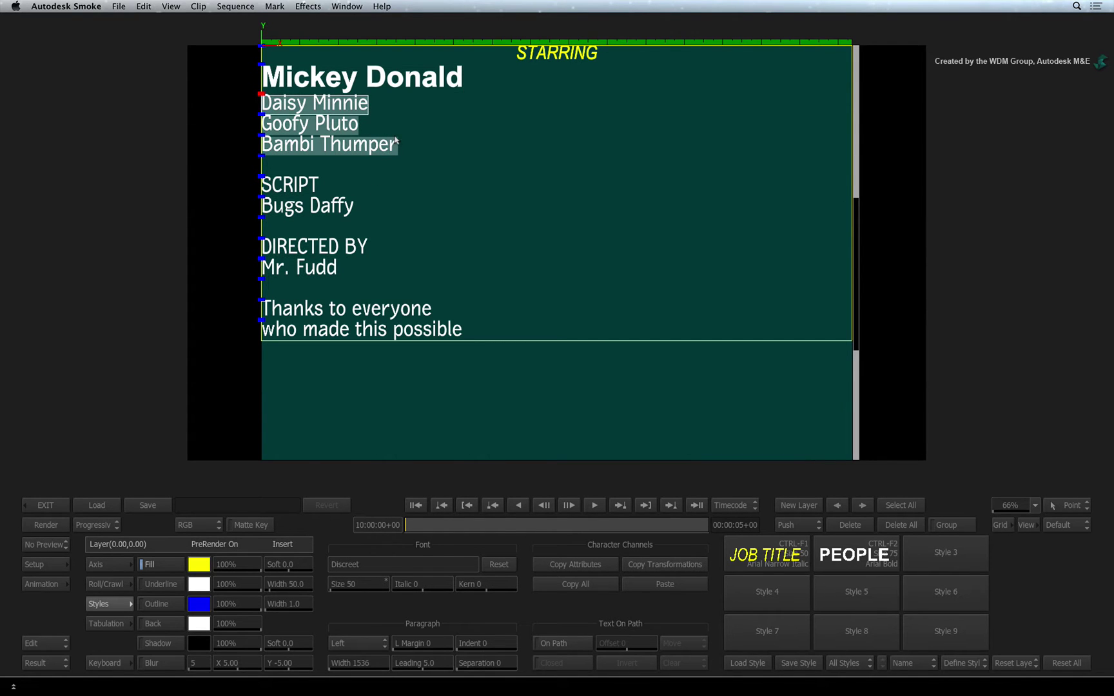
{"action": "left_click", "coordinate": [859, 553]}
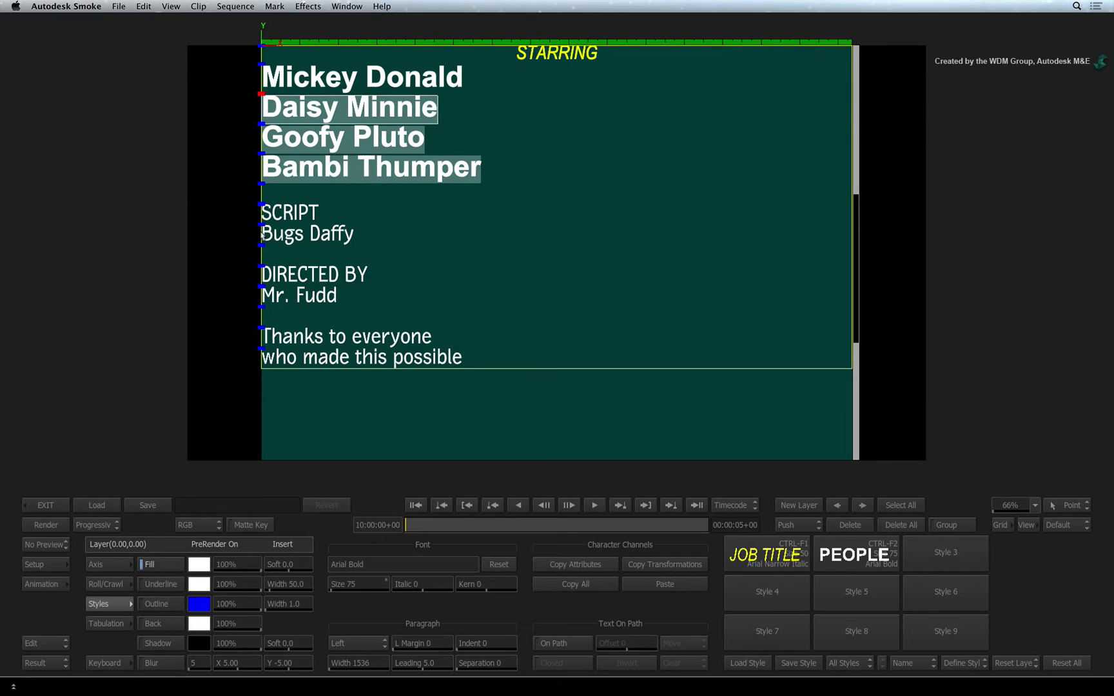
{"action": "mouse_move", "coordinate": [262, 235]}
{"action": "left_mouse_down"}
{"action": "mouse_move", "coordinate": [355, 237]}
{"action": "mouse_move", "coordinate": [263, 212]}
{"action": "left_mouse_up"}
{"action": "left_click", "coordinate": [811, 550]}
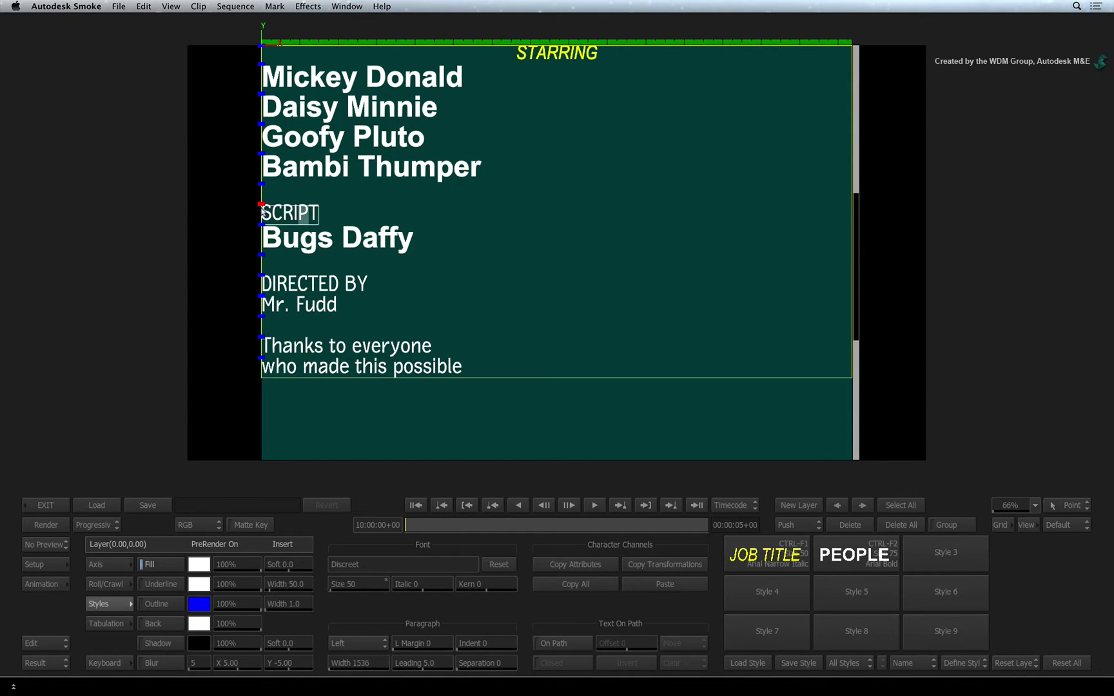
{"action": "left_click", "coordinate": [758, 555]}
{"action": "left_click_drag", "start_coordinate": [262, 278], "coordinate": [369, 284]}
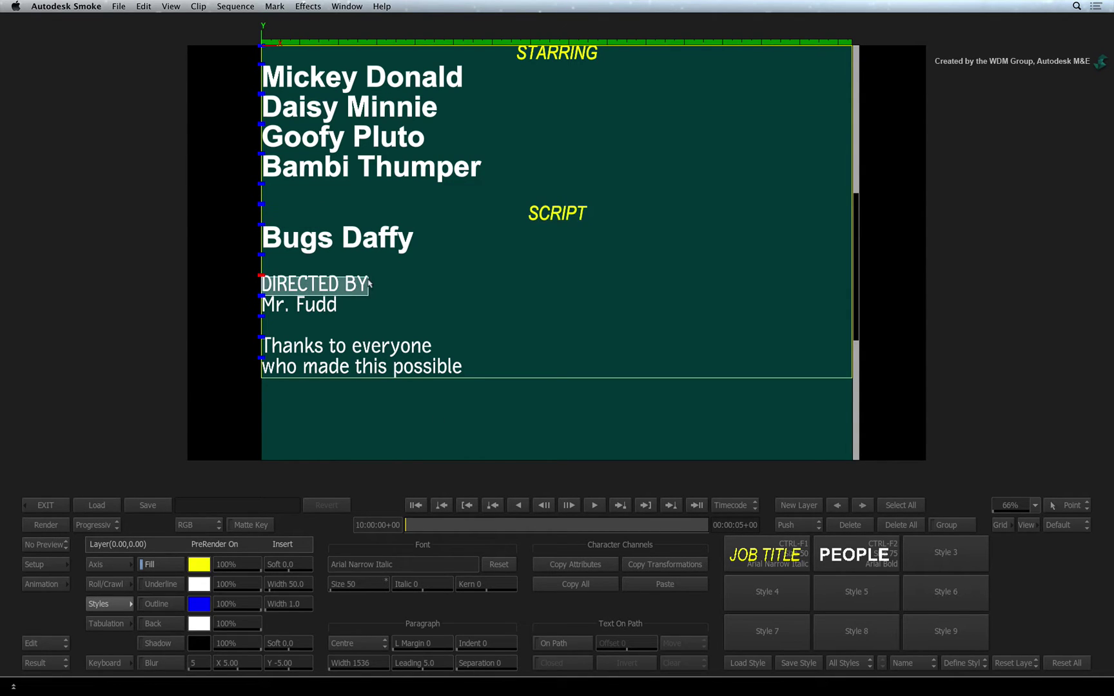
{"action": "left_click", "coordinate": [751, 556]}
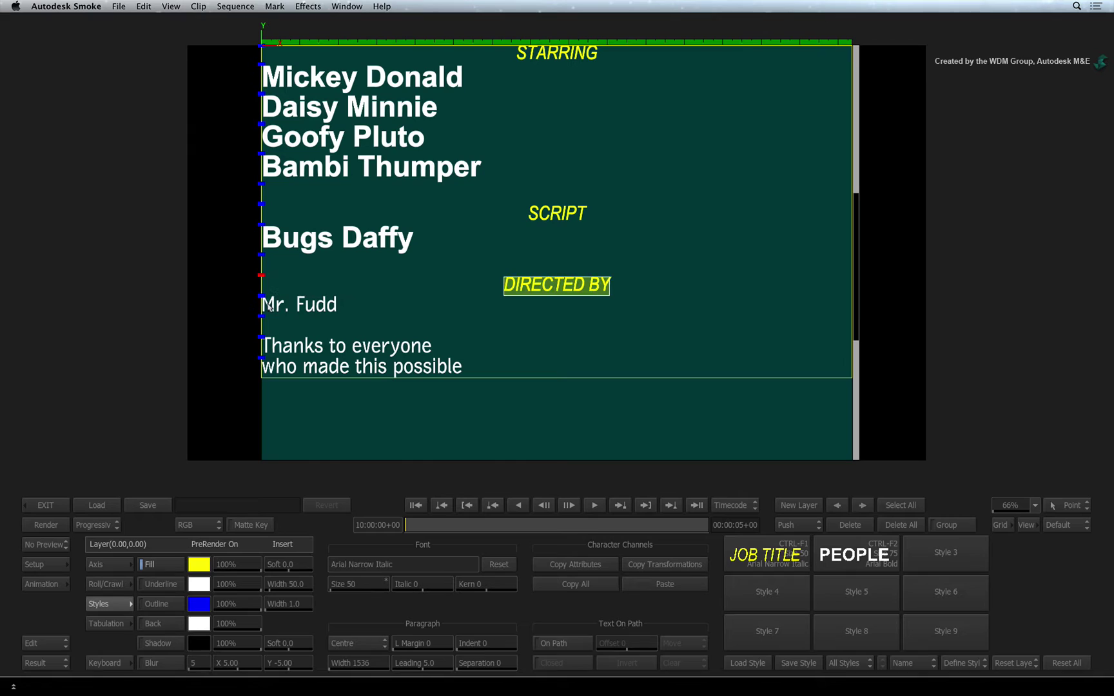
- Give Mr. Fudd and the thanks lines the PEOPLE style and centre-justify them
{"action": "left_click_drag", "start_coordinate": [263, 303], "coordinate": [466, 370]}
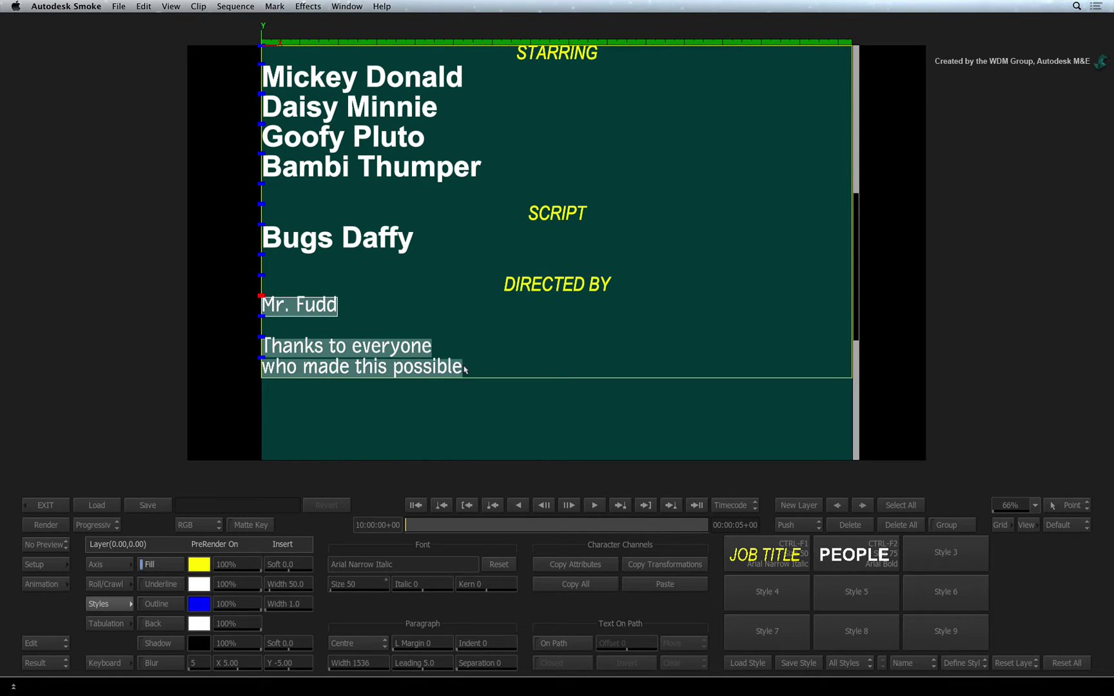
{"action": "left_click", "coordinate": [846, 557]}
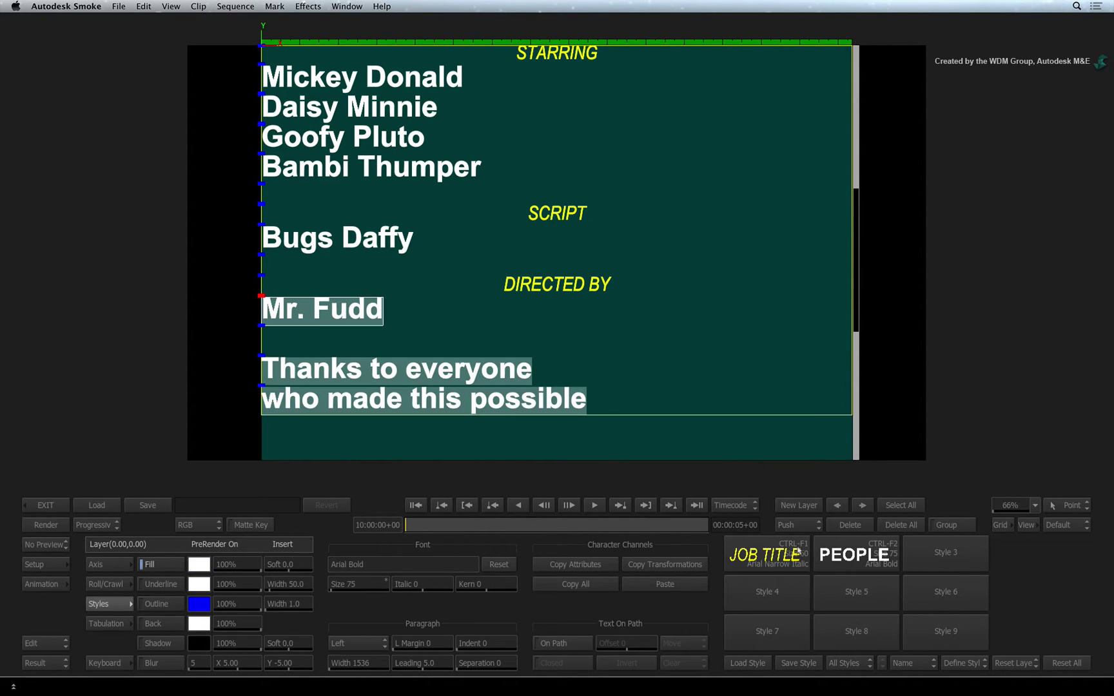
{"action": "left_click", "coordinate": [360, 642]}
{"action": "left_click", "coordinate": [361, 627]}
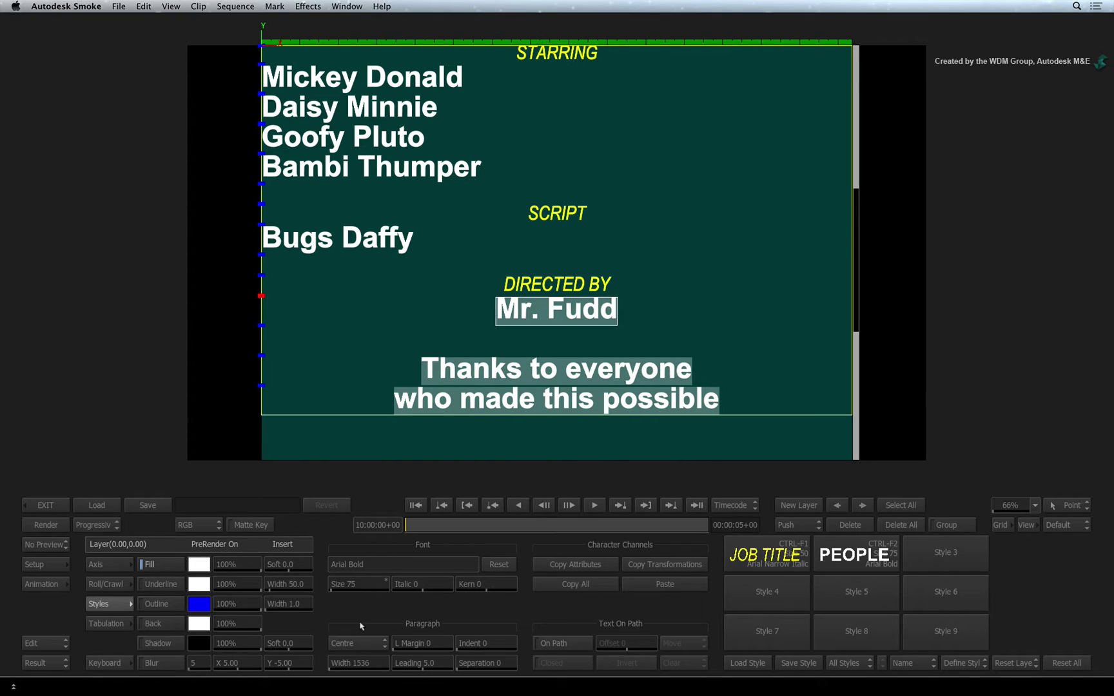
- Reduce both thanks lines to size 44
{"action": "left_click", "coordinate": [584, 365]}
{"action": "left_click_drag", "start_coordinate": [423, 367], "coordinate": [697, 426]}
{"action": "left_click_drag", "start_coordinate": [360, 586], "coordinate": [312, 588]}
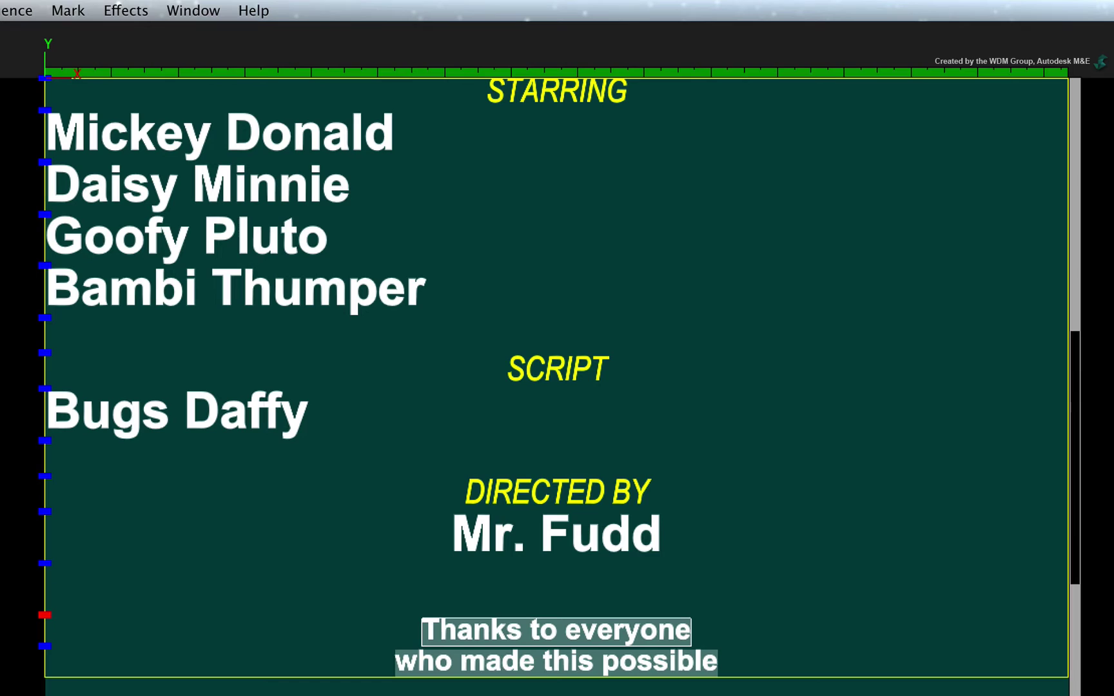
{"action": "left_click_drag", "start_coordinate": [48, 132], "coordinate": [428, 296]}
{"action": "left_click", "coordinate": [223, 166]}
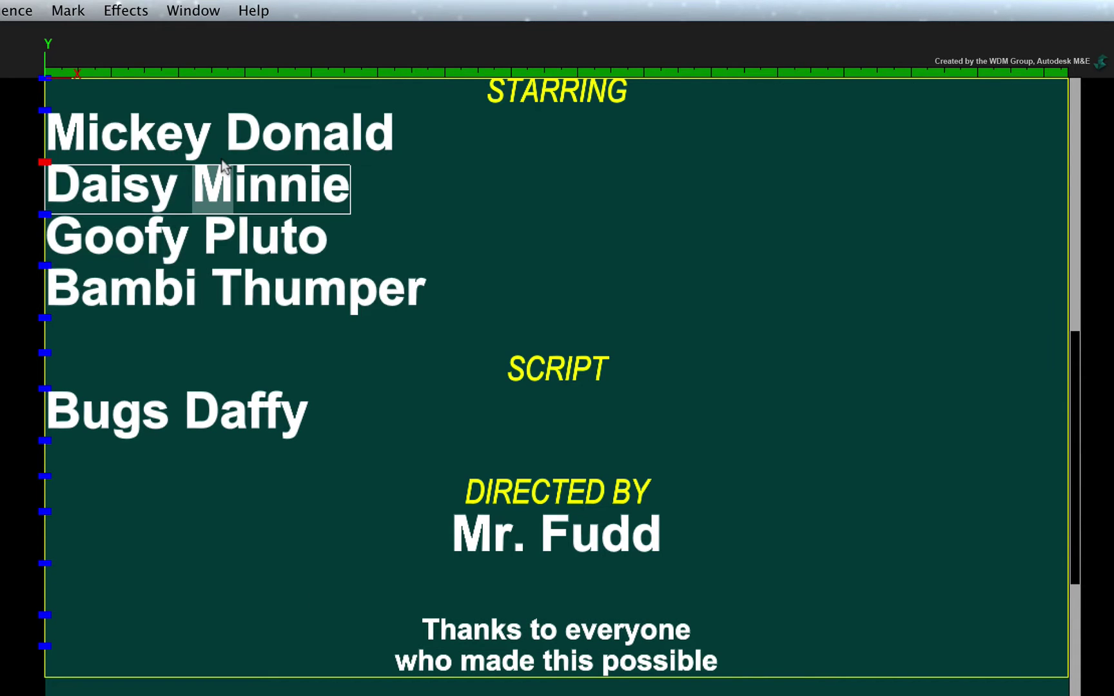
{"action": "left_click", "coordinate": [115, 136]}
{"action": "left_click", "coordinate": [46, 134]}
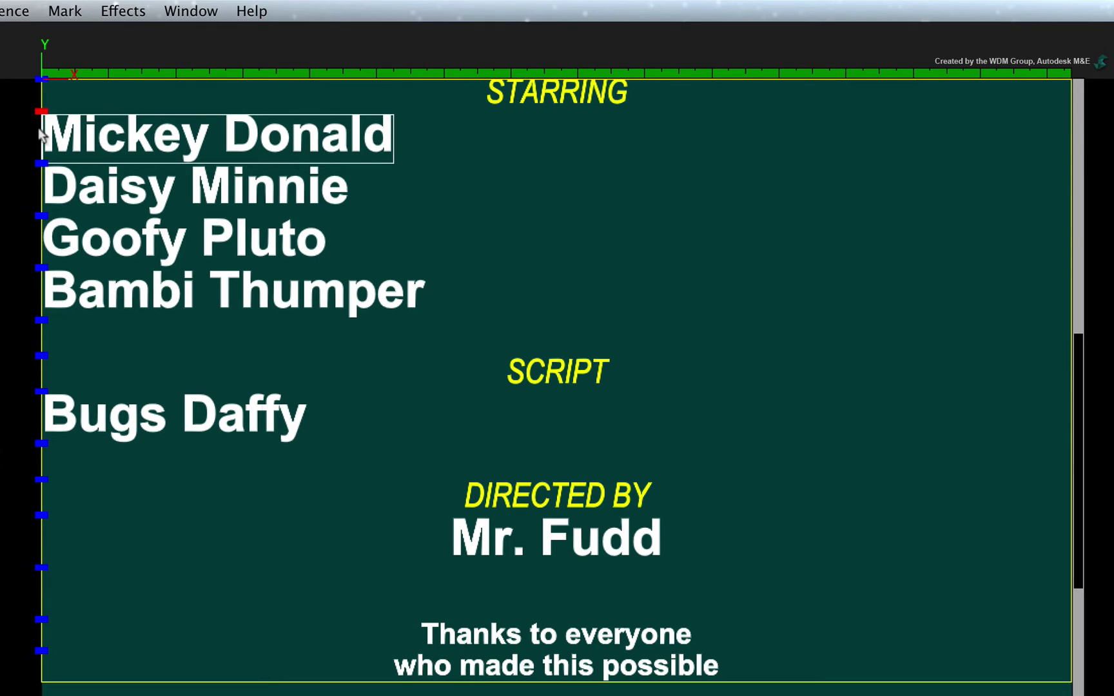
{"action": "left_click_drag", "start_coordinate": [41, 135], "coordinate": [405, 151]}
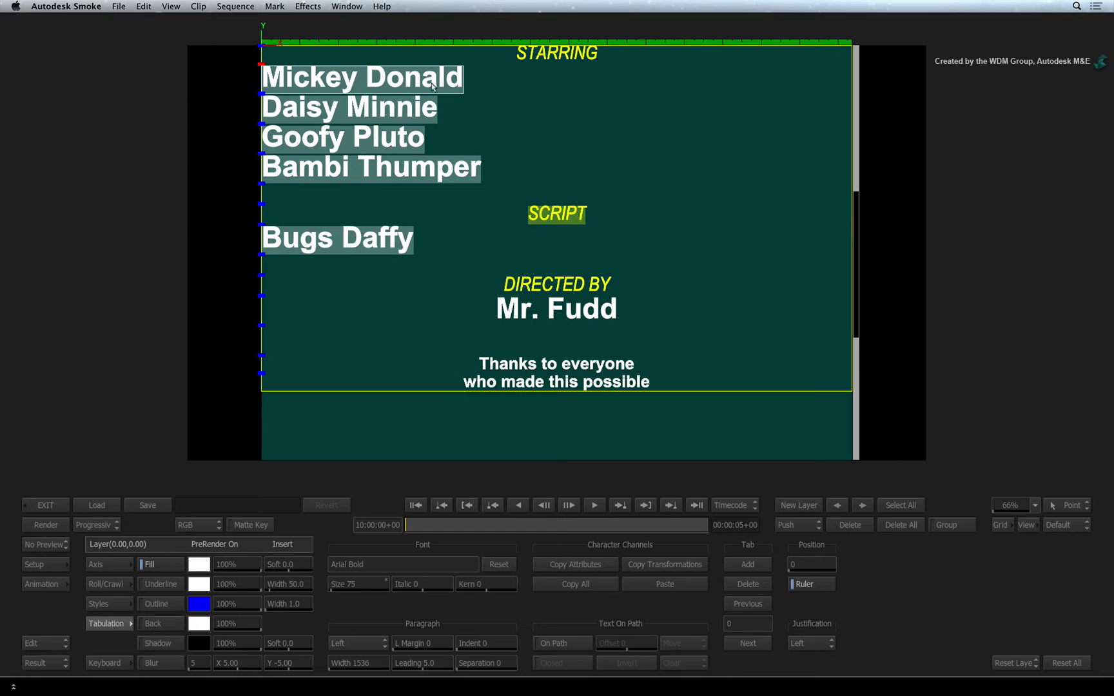
{"action": "left_click", "coordinate": [259, 135]}
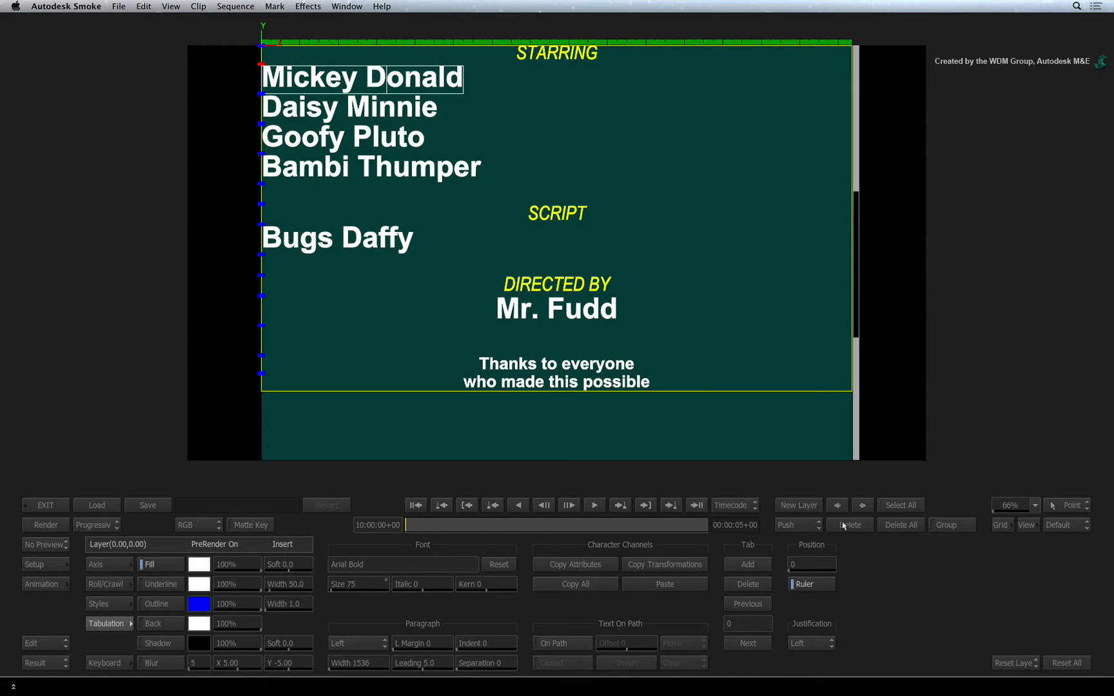
- Select all the credit text and add a first tab stop at position 400
{"action": "left_click", "coordinate": [894, 506]}
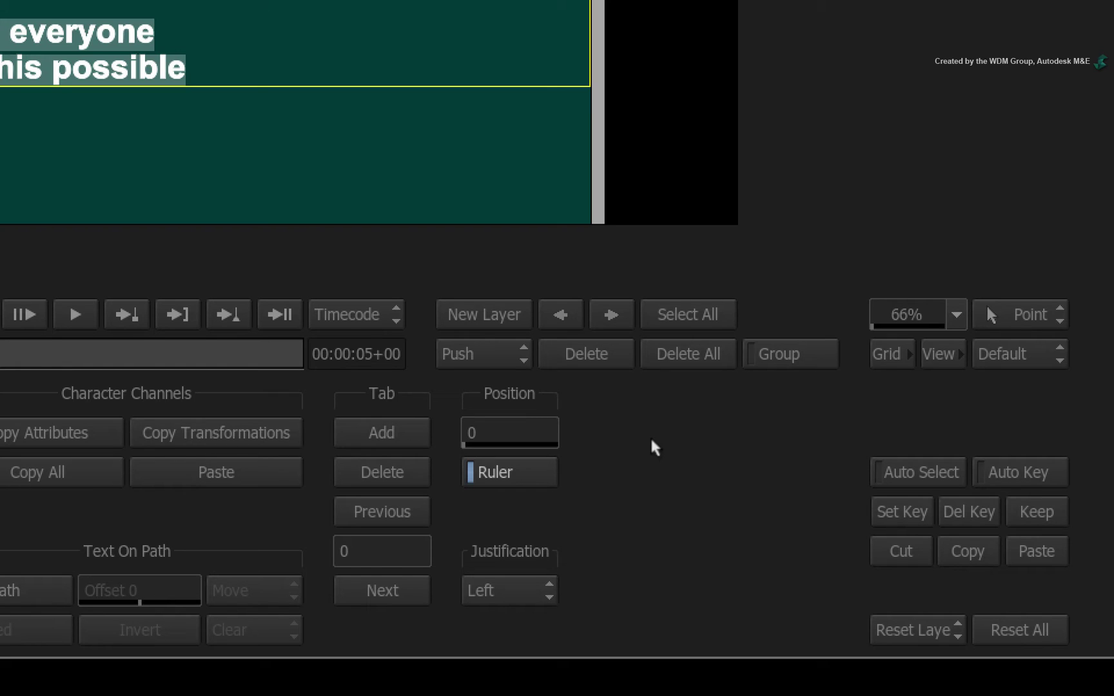
{"action": "left_click", "coordinate": [382, 423]}
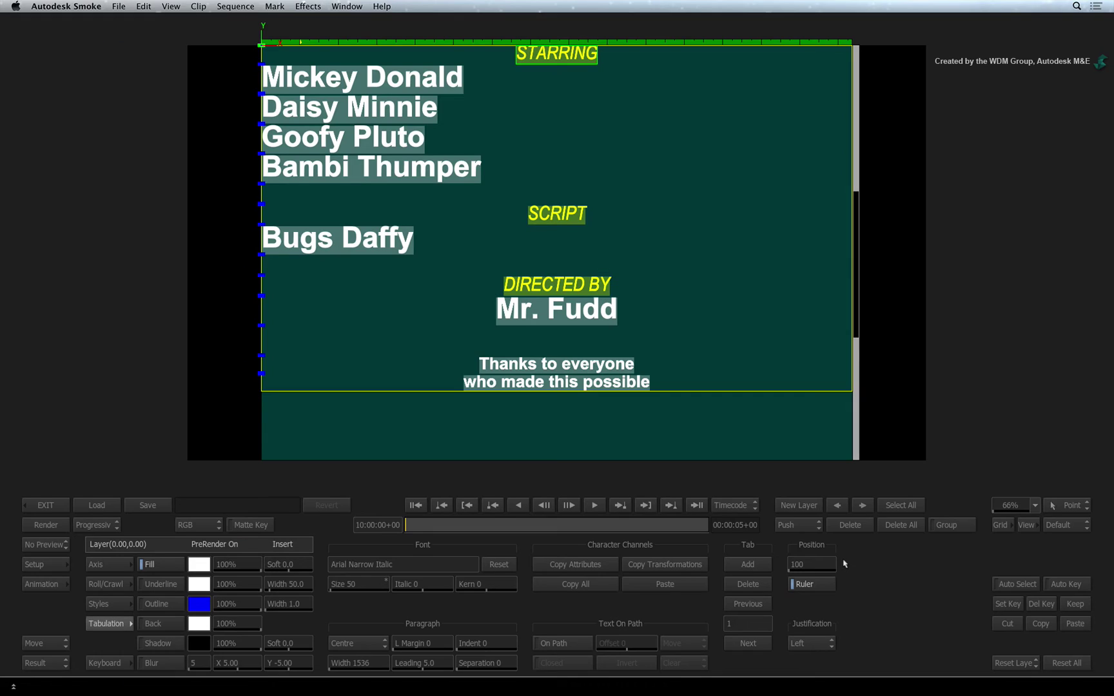
{"action": "left_click_drag", "start_coordinate": [833, 564], "coordinate": [811, 564]}
{"action": "left_click", "coordinate": [811, 564]}
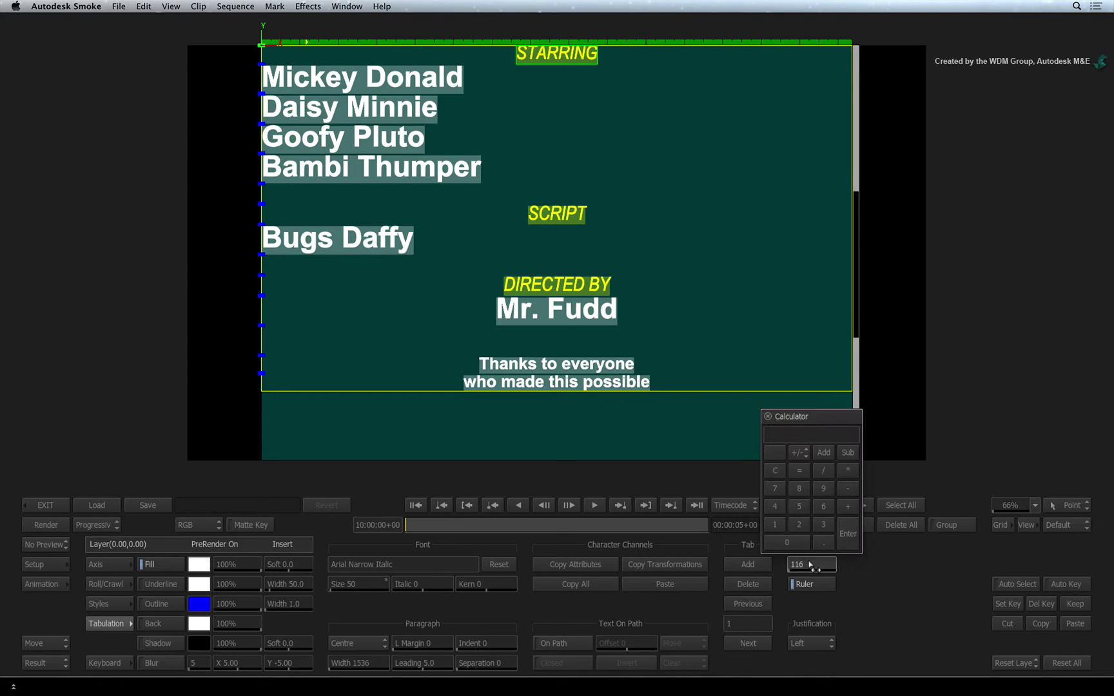
{"action": "type", "text": "400"}
{"action": "key", "text": "Return"}
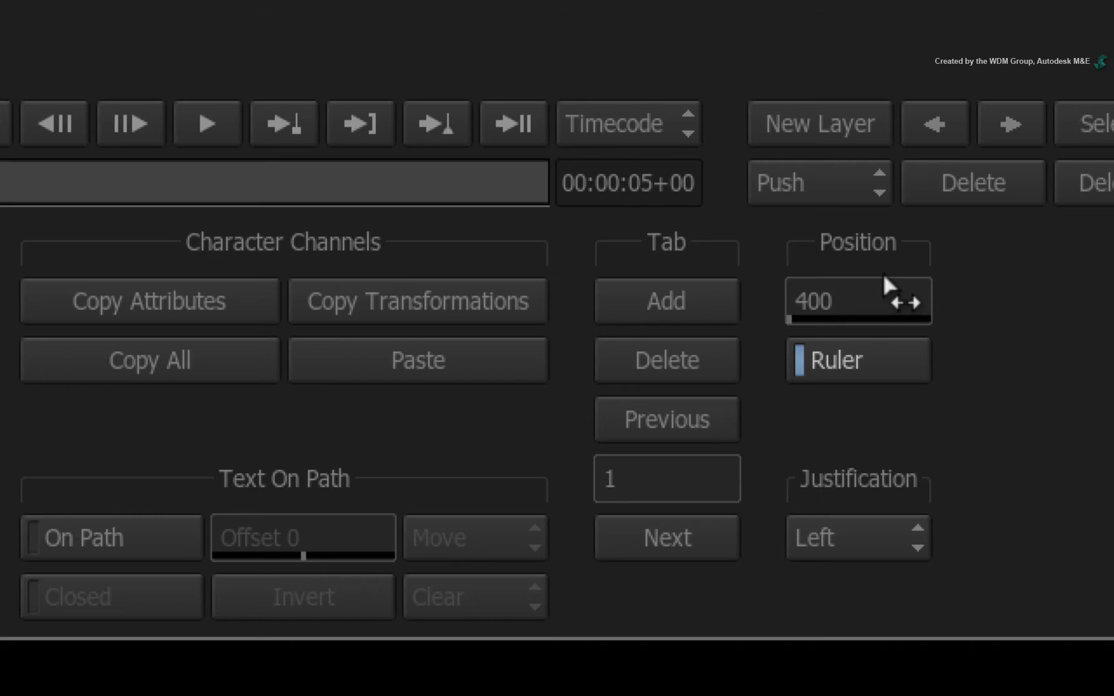
- Add a second tab stop at position 1136
{"action": "left_click", "coordinate": [663, 293]}
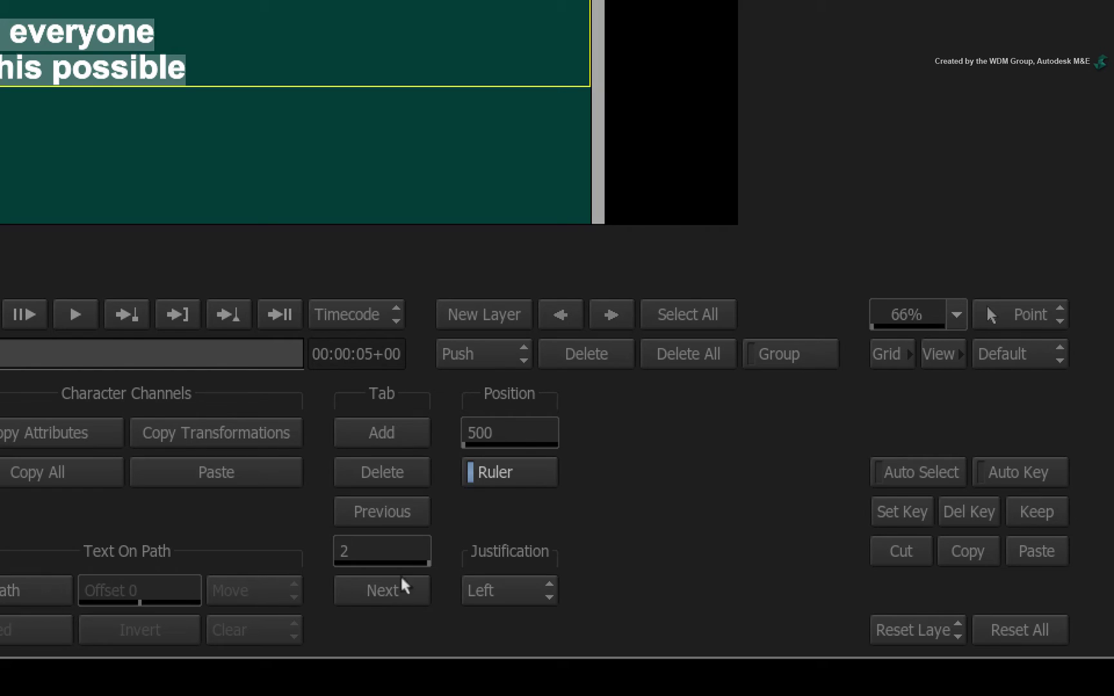
{"action": "left_click", "coordinate": [516, 428]}
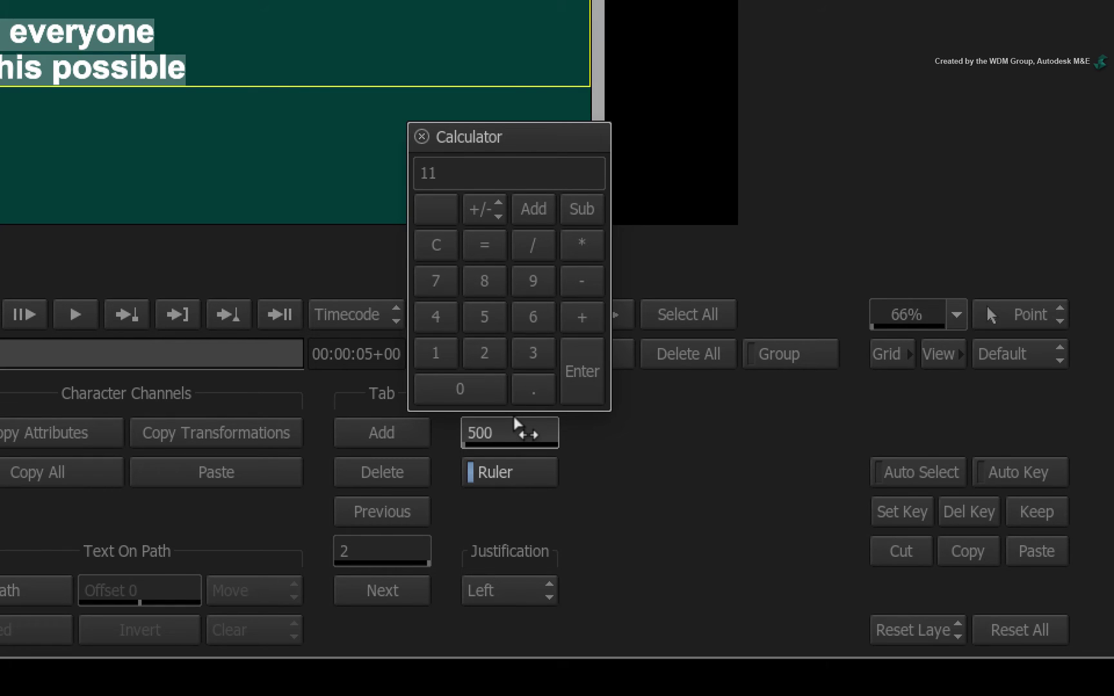
{"action": "type", "text": "6"}
{"action": "key", "text": "Return"}
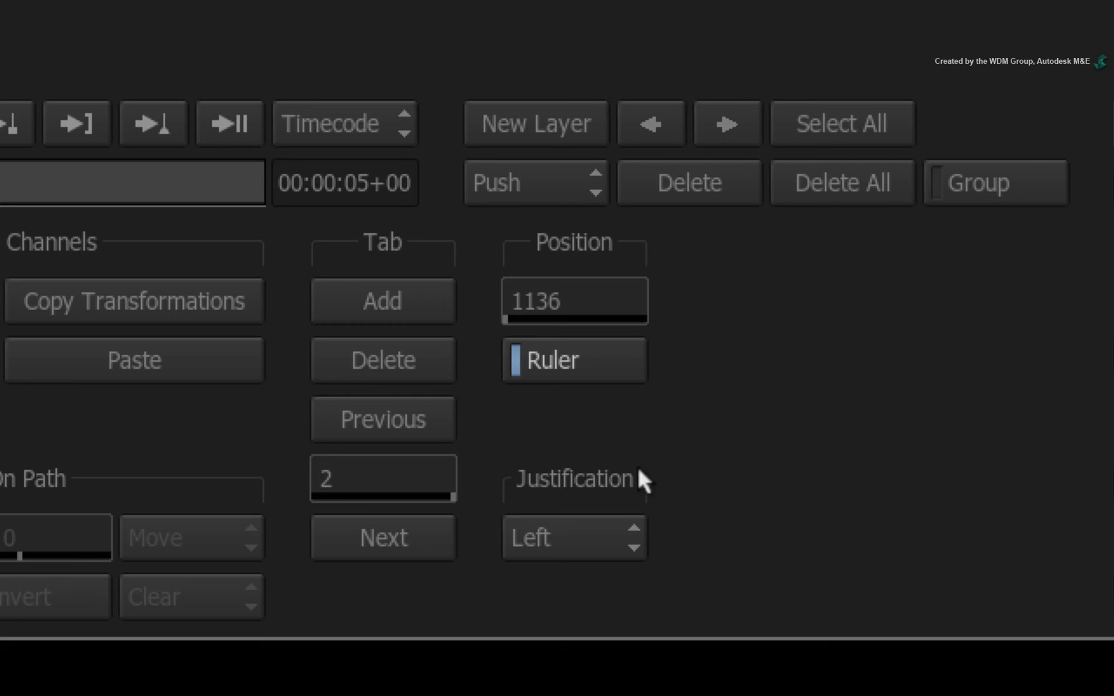
- Right-justify the second tab stop at 1136, keeping the first left-justified, and deselect the text
{"action": "left_click_drag", "start_coordinate": [299, 462], "coordinate": [166, 463]}
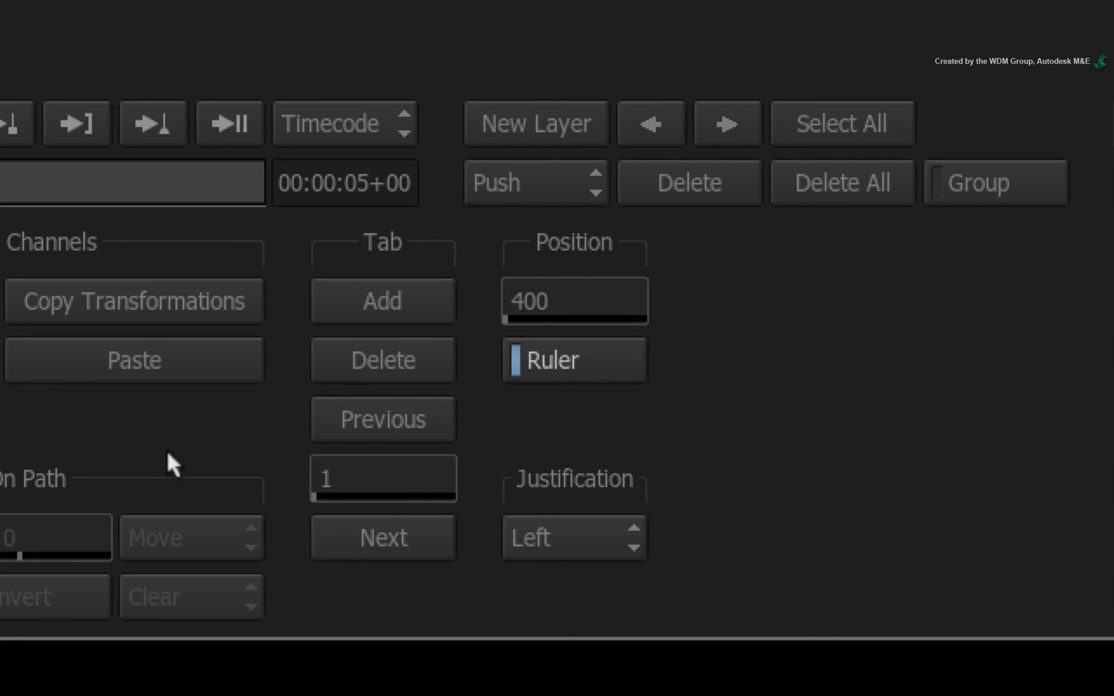
{"action": "left_click_drag", "start_coordinate": [316, 476], "coordinate": [497, 480]}
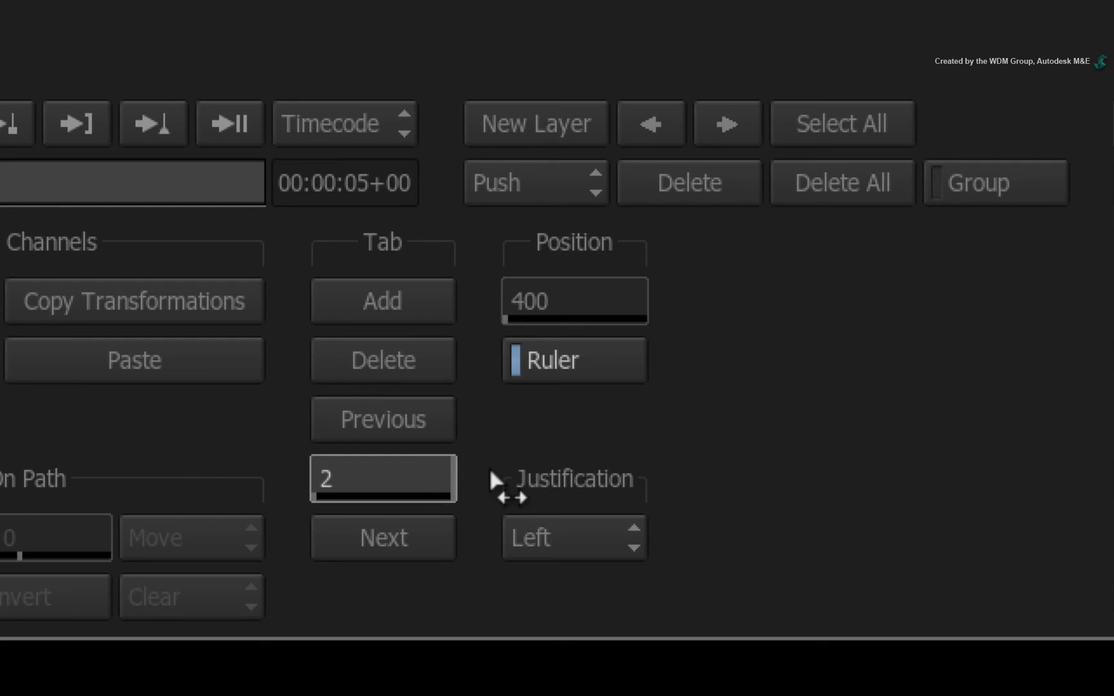
{"action": "left_click", "coordinate": [617, 537]}
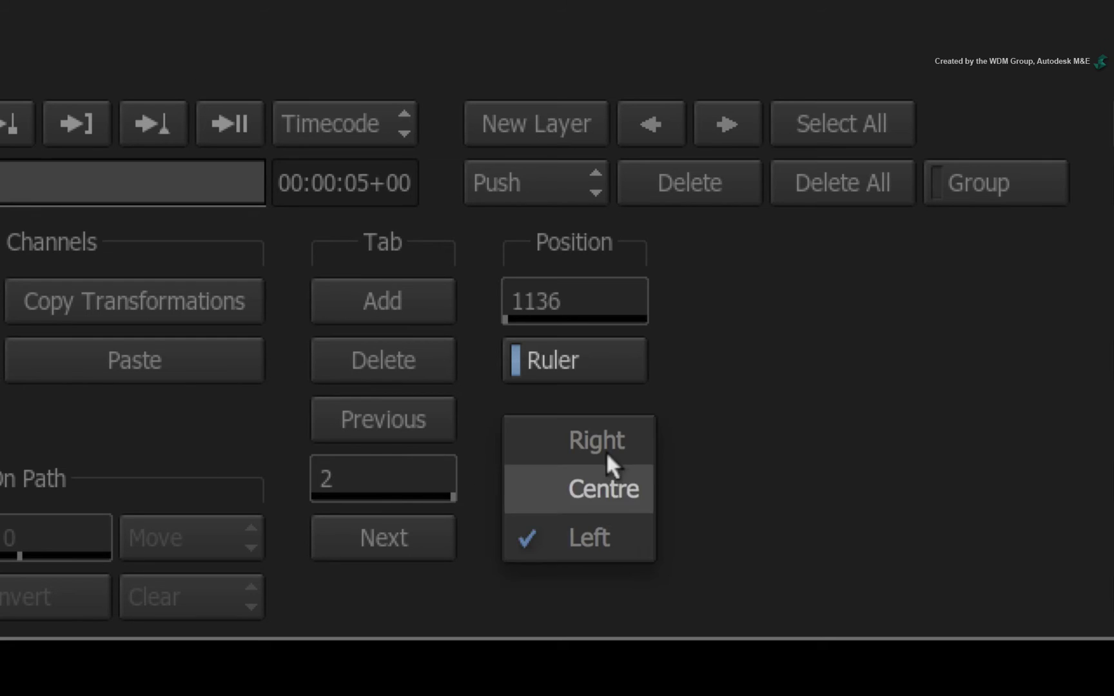
{"action": "left_click", "coordinate": [603, 440]}
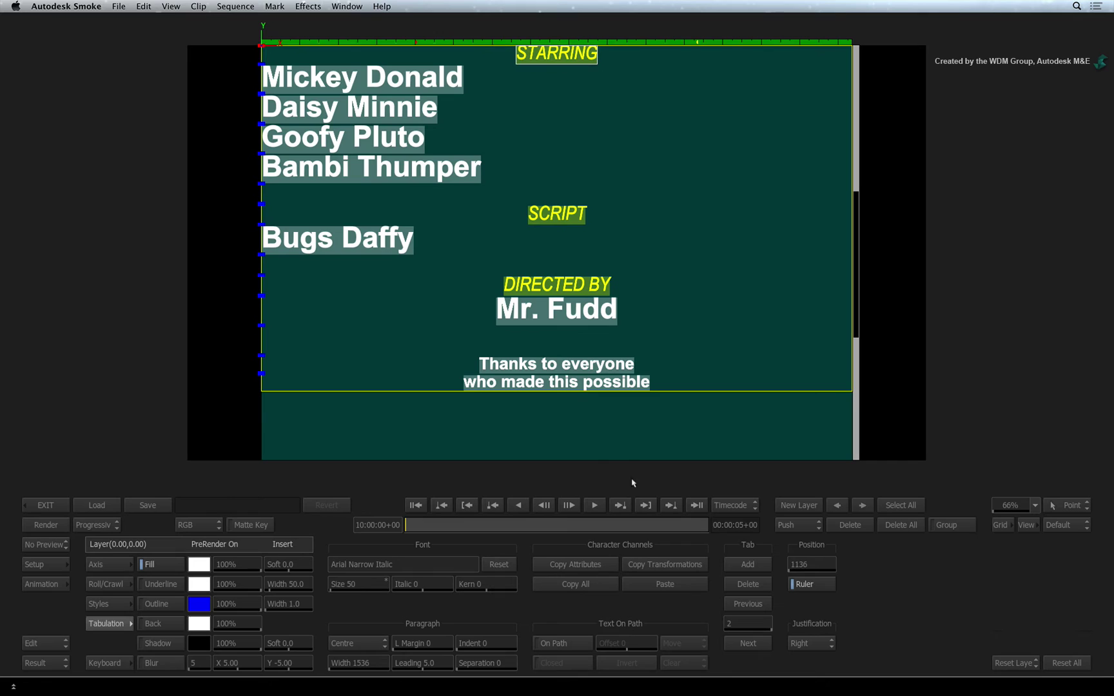
{"action": "left_click", "coordinate": [264, 72]}
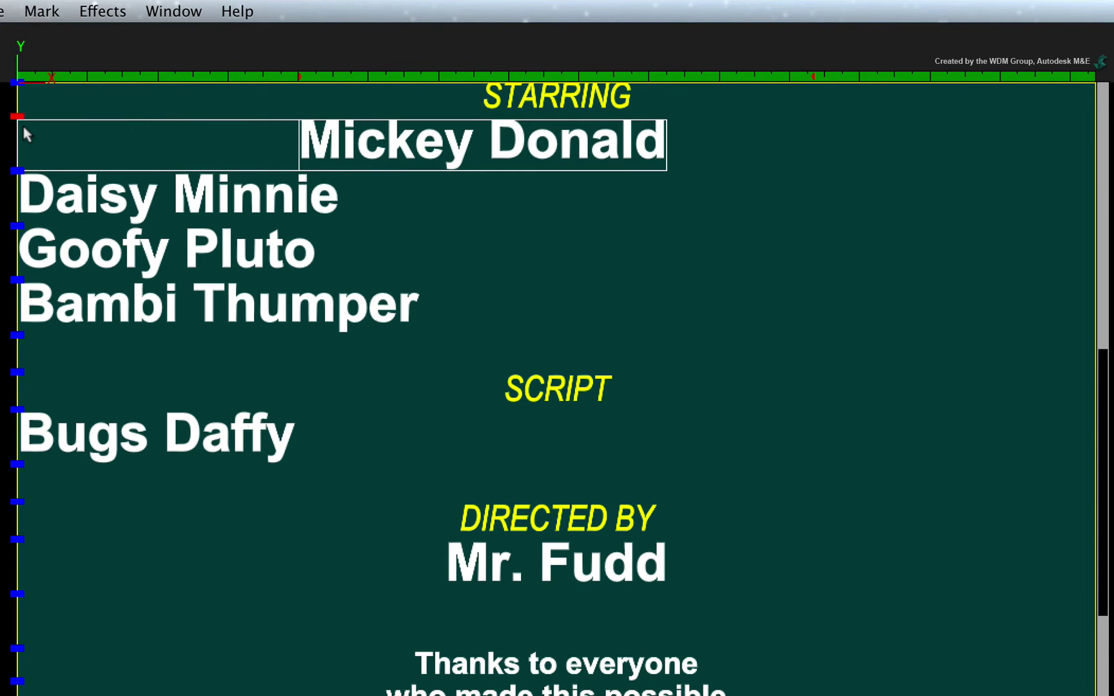
- Tab Mickey Donald, Daisy Minnie and Goofy Pluto into the first-name and surname columns
{"action": "left_click", "coordinate": [488, 138]}
{"action": "key", "text": "Tab"}
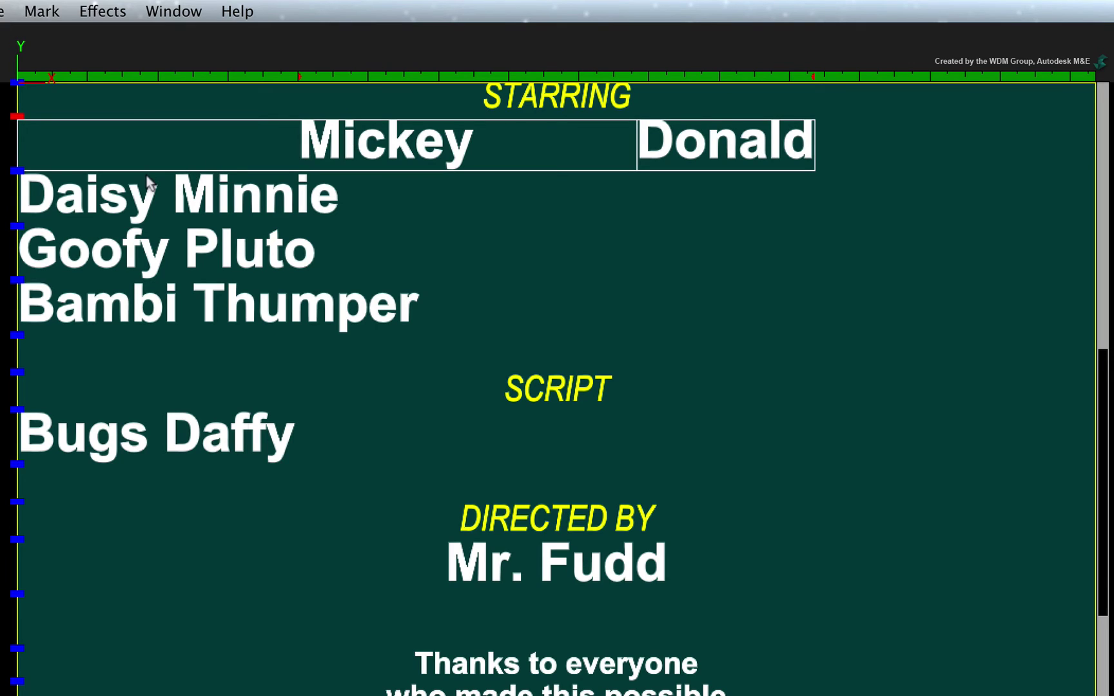
{"action": "left_click", "coordinate": [19, 193]}
{"action": "key", "text": "Tab"}
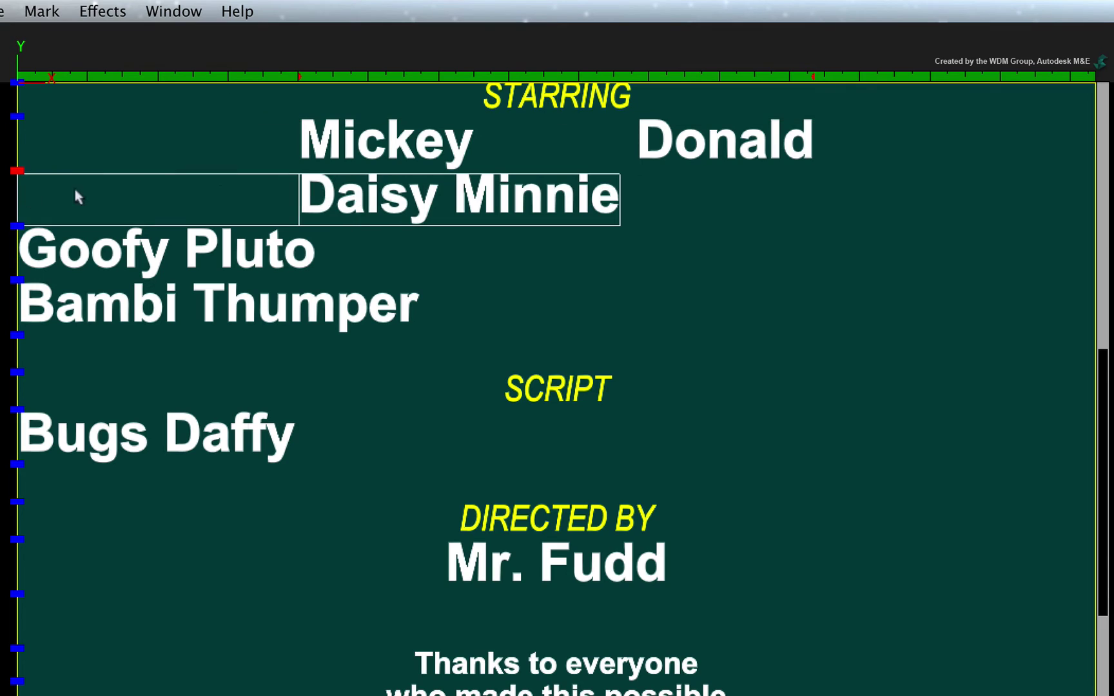
{"action": "left_click", "coordinate": [456, 194]}
{"action": "key", "text": "Tab"}
{"action": "left_click", "coordinate": [26, 252]}
{"action": "key", "text": "Tab"}
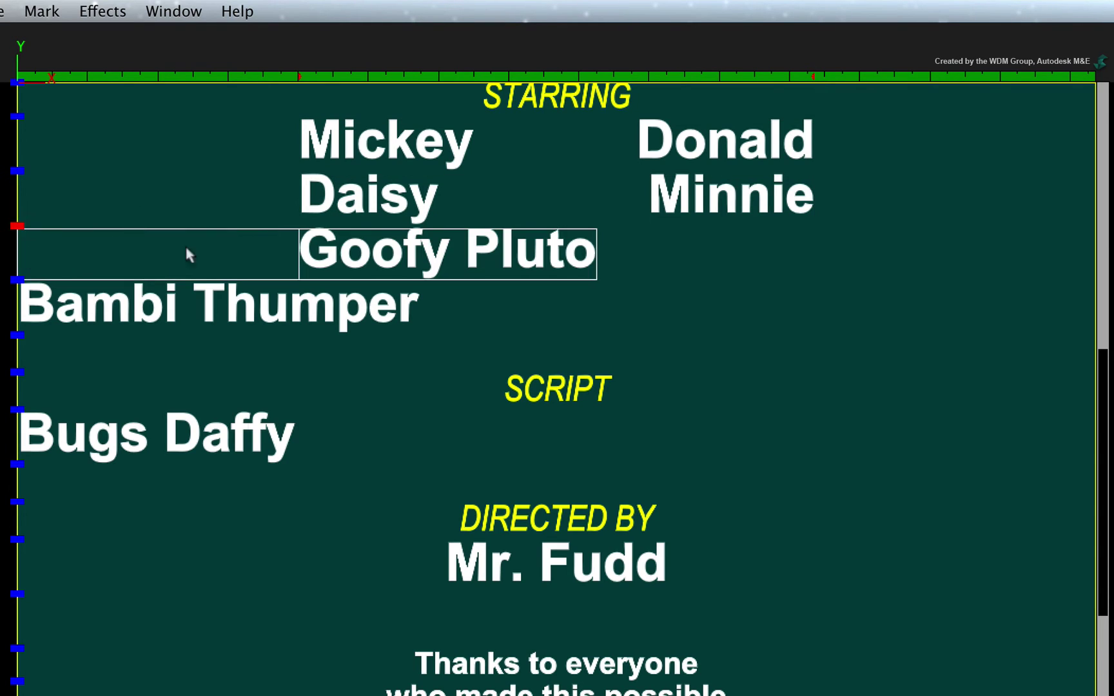
{"action": "left_click", "coordinate": [467, 250]}
{"action": "key", "text": "Tab"}
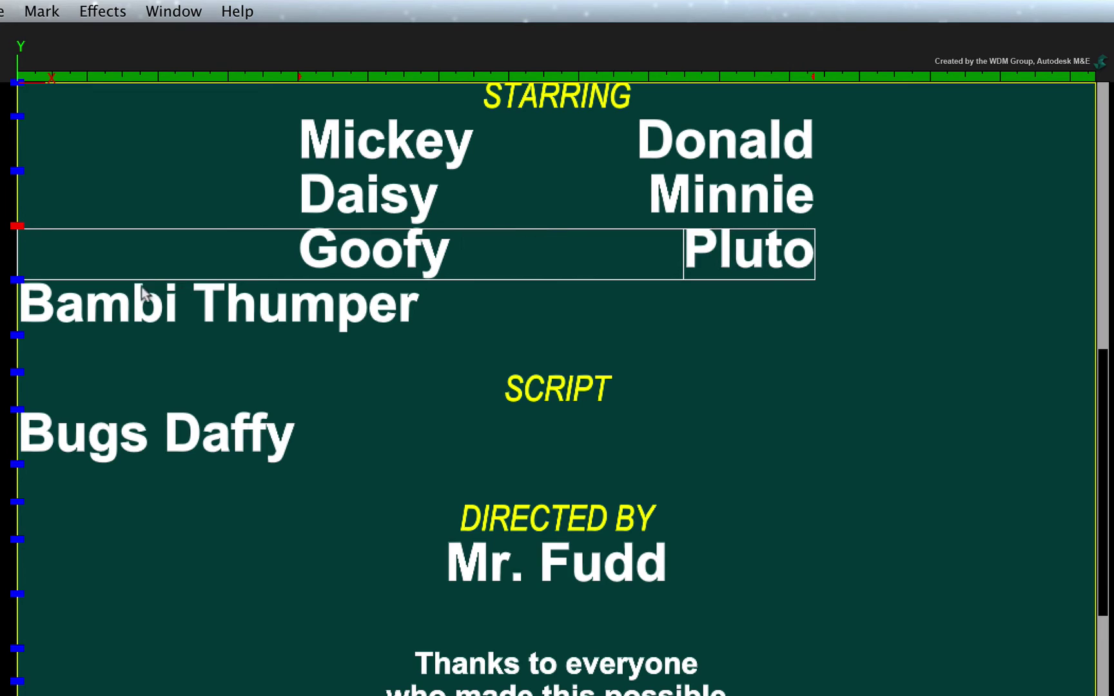
- Tab Bambi Thumper and Bugs Daffy into the first-name and surname columns
{"action": "left_click", "coordinate": [29, 308]}
{"action": "key", "text": "Tab"}
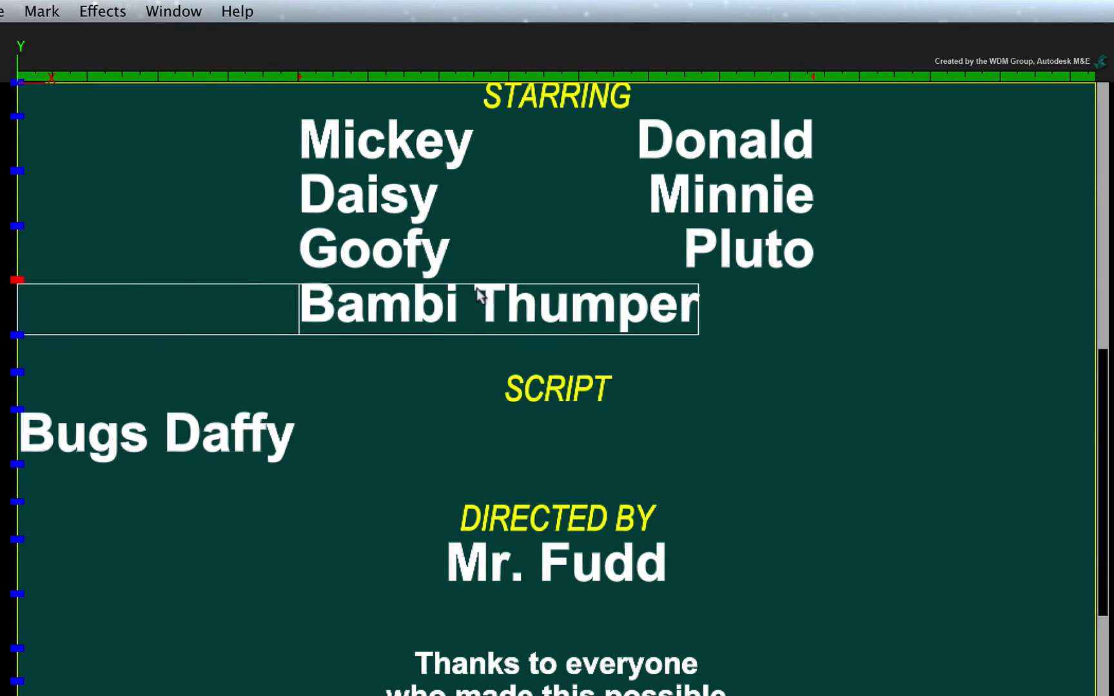
{"action": "left_click", "coordinate": [477, 296]}
{"action": "key", "text": "Tab"}
{"action": "left_click", "coordinate": [29, 431]}
{"action": "key", "text": "Tab"}
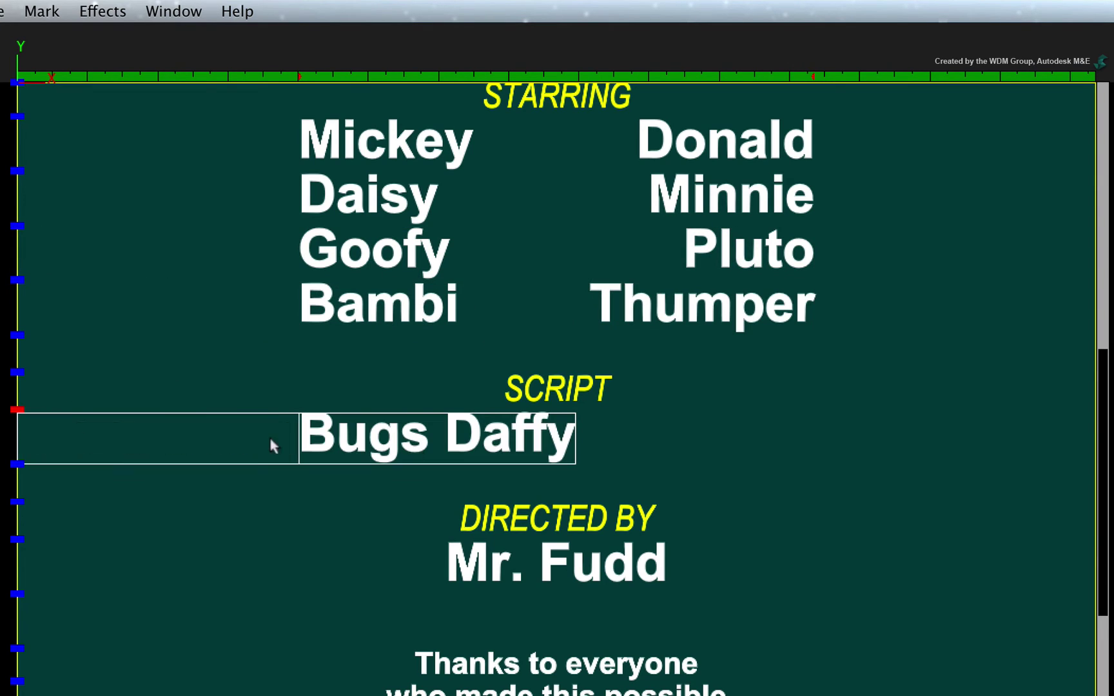
{"action": "left_click", "coordinate": [458, 434]}
{"action": "key", "text": "Tab"}
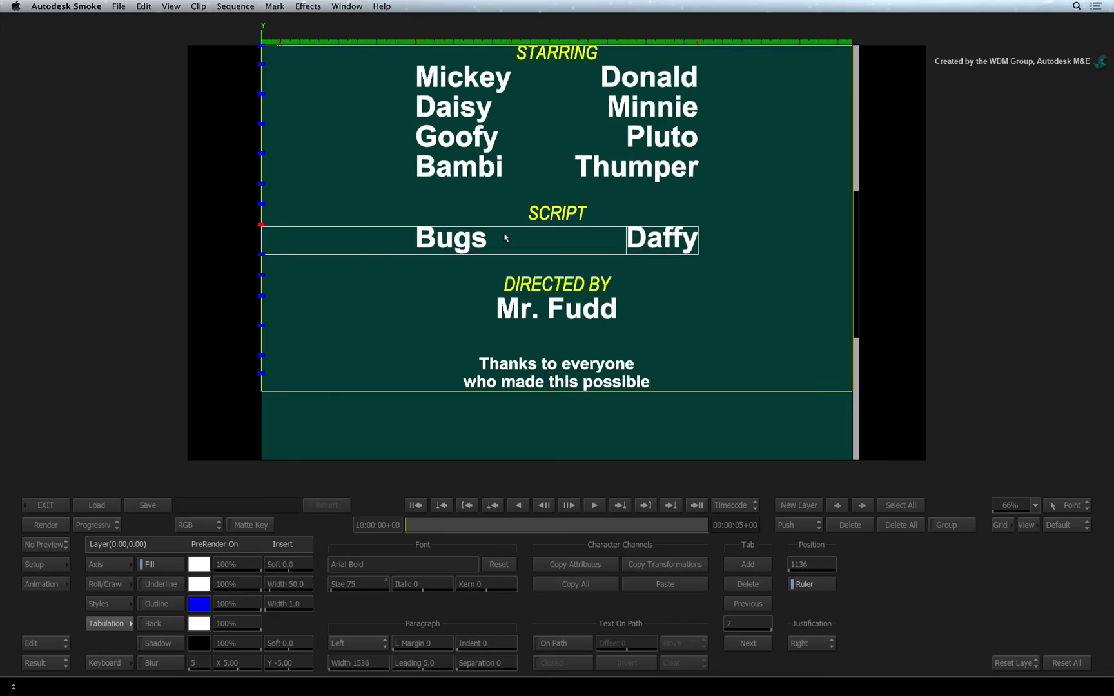
- With Auto Key, keyframe the text layer below frame at the start and above it at the last frame
{"action": "key", "text": "Escape"}
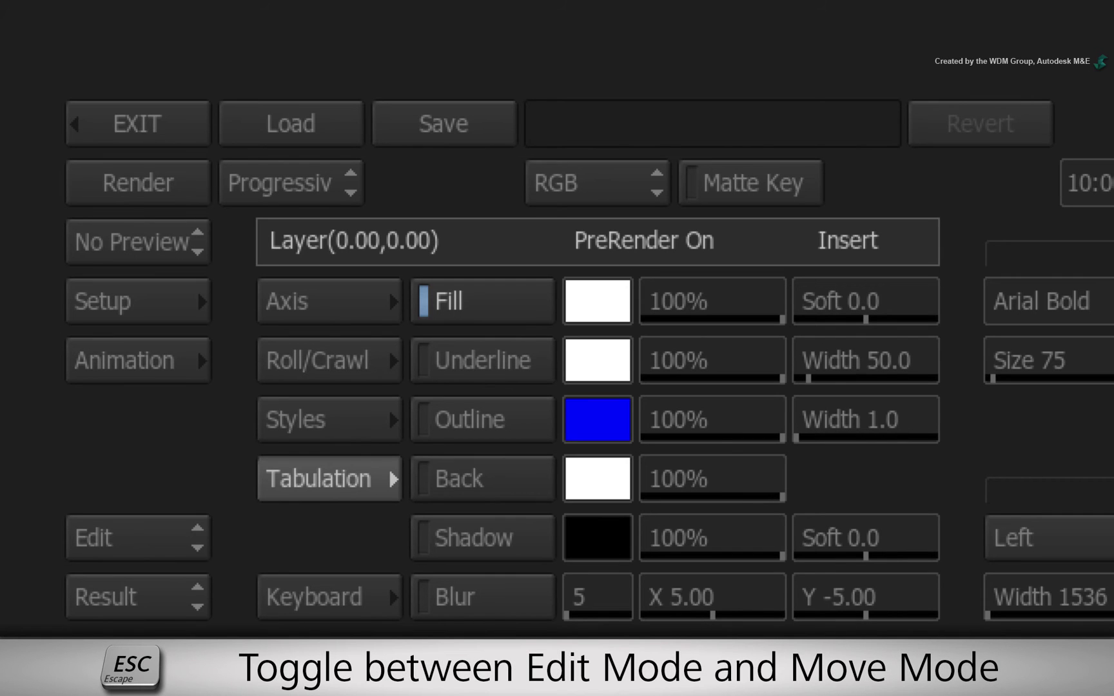
{"action": "key", "text": "Escape"}
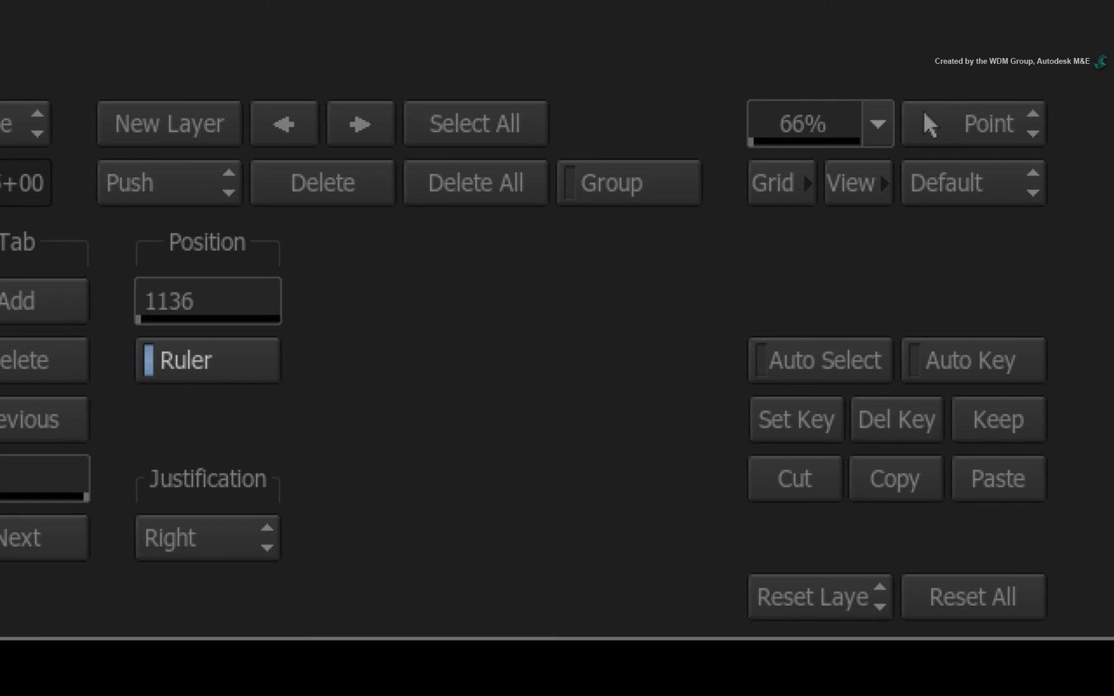
{"action": "left_click", "coordinate": [927, 367]}
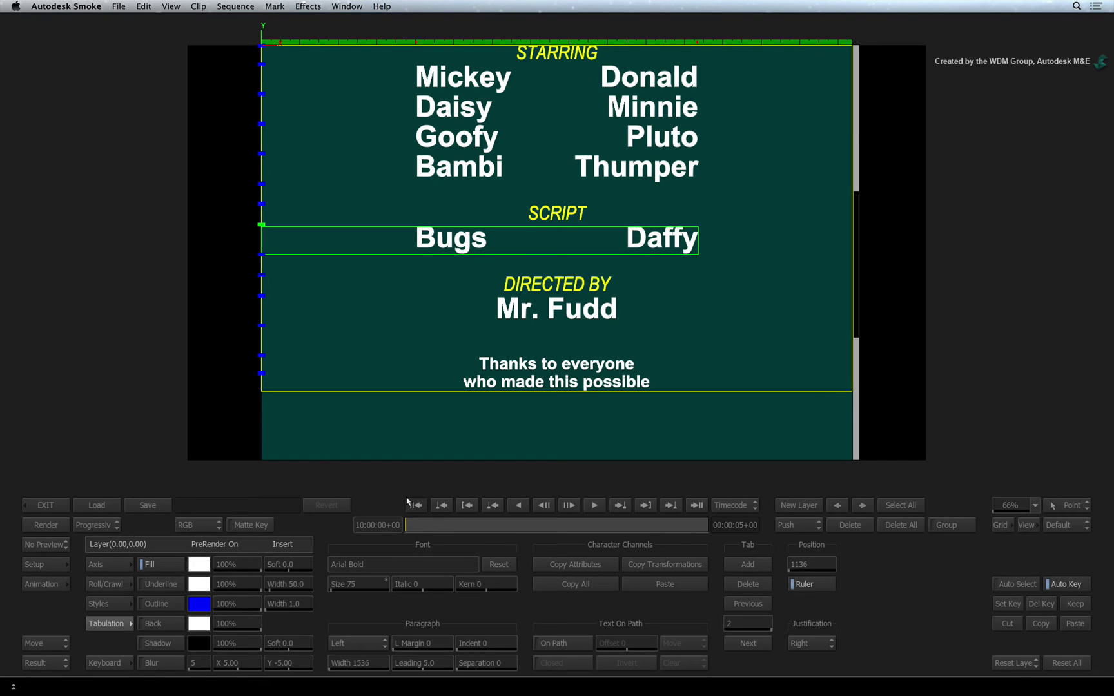
{"action": "left_click_drag", "start_coordinate": [856, 271], "coordinate": [852, 116]}
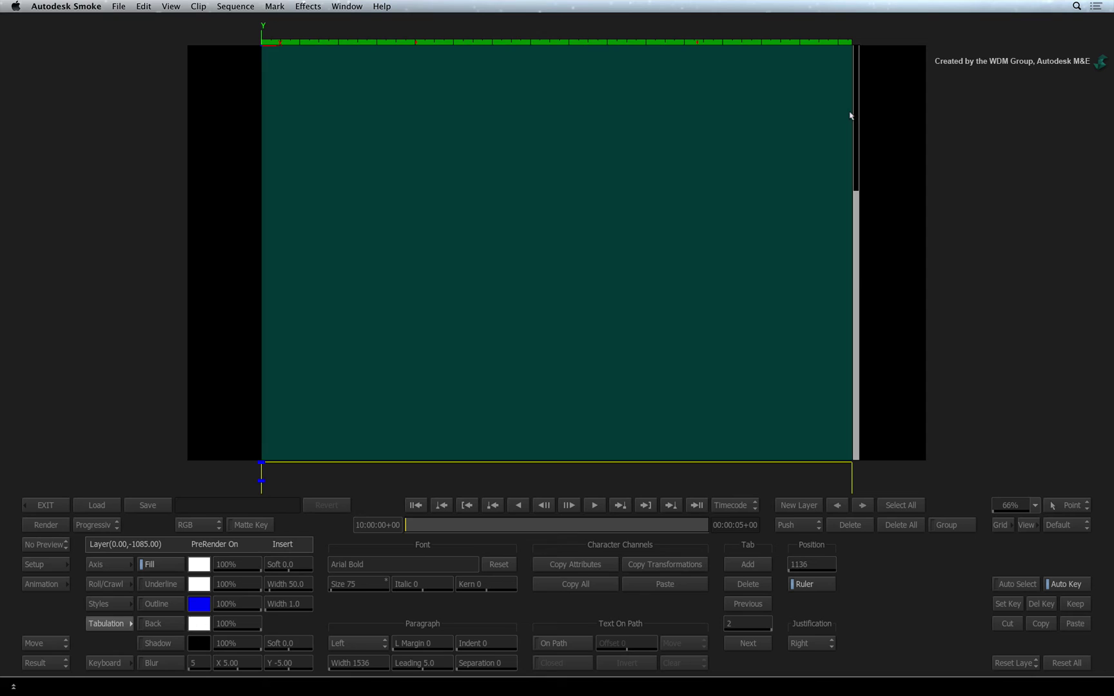
{"action": "left_click", "coordinate": [698, 504]}
{"action": "left_click_drag", "start_coordinate": [854, 62], "coordinate": [825, 365]}
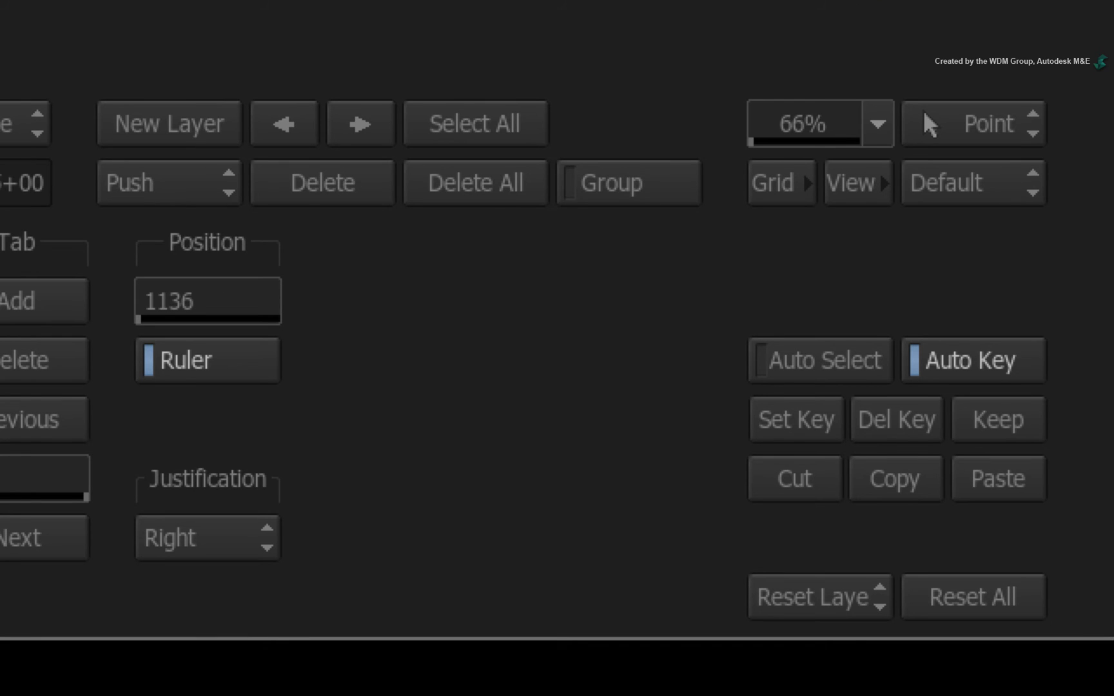
{"action": "left_click", "coordinate": [930, 356]}
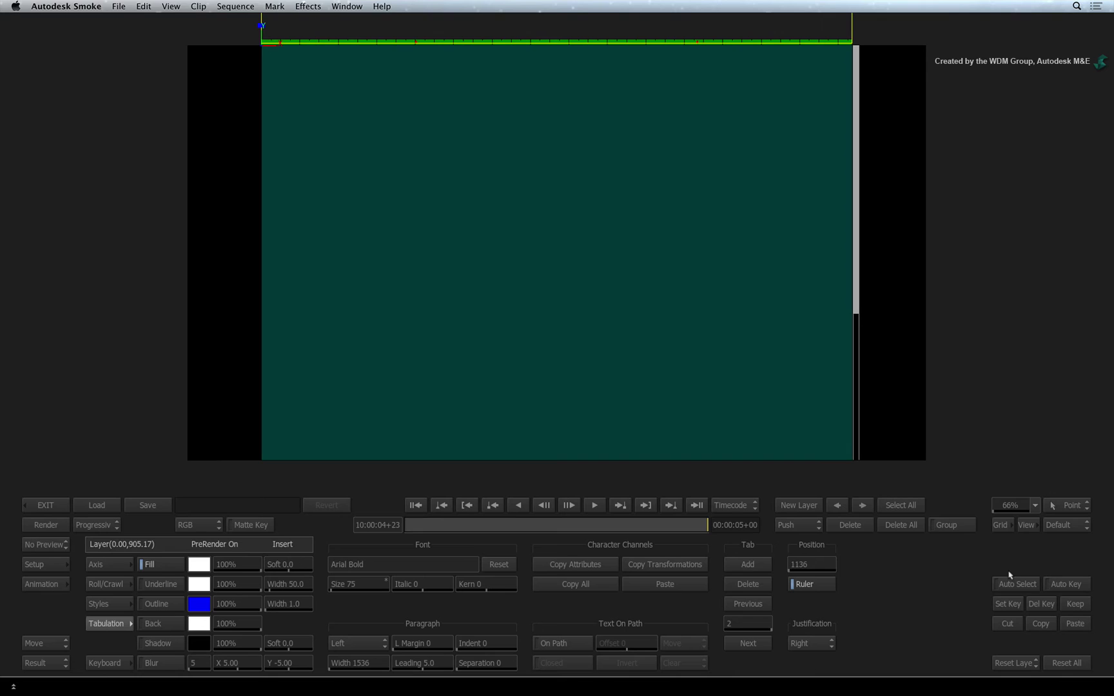
{"action": "left_click_drag", "start_coordinate": [677, 524], "coordinate": [300, 518]}
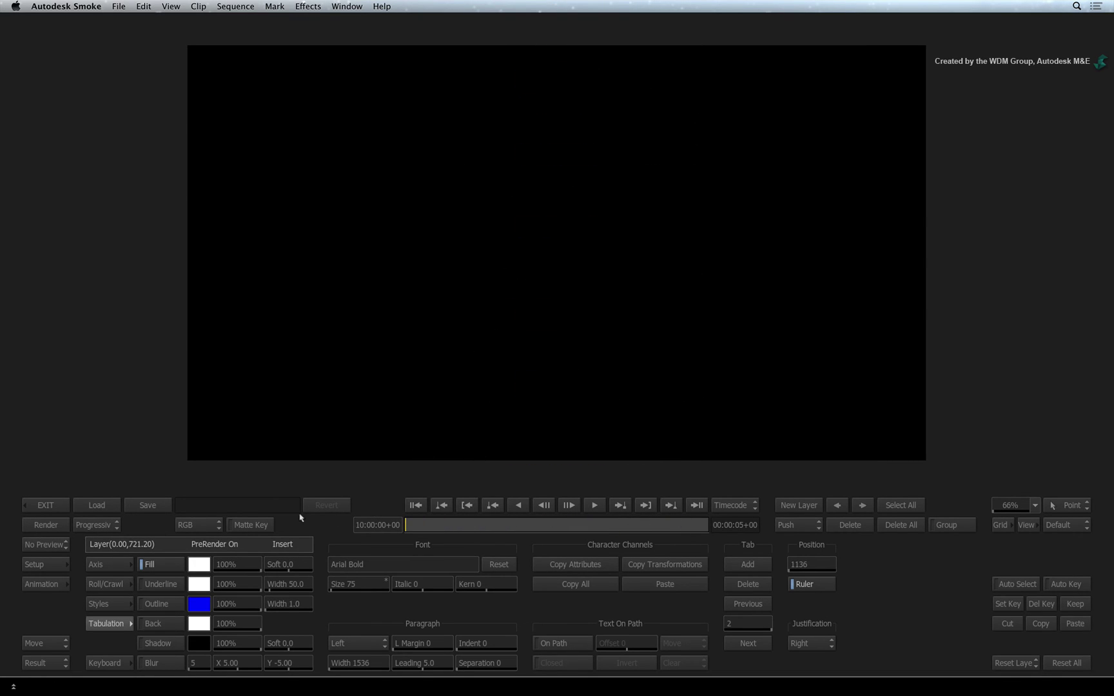
- Exit the Text module, play the Credit Roll sequence twice, and deselect the BLACK clip
{"action": "left_click", "coordinate": [45, 504]}
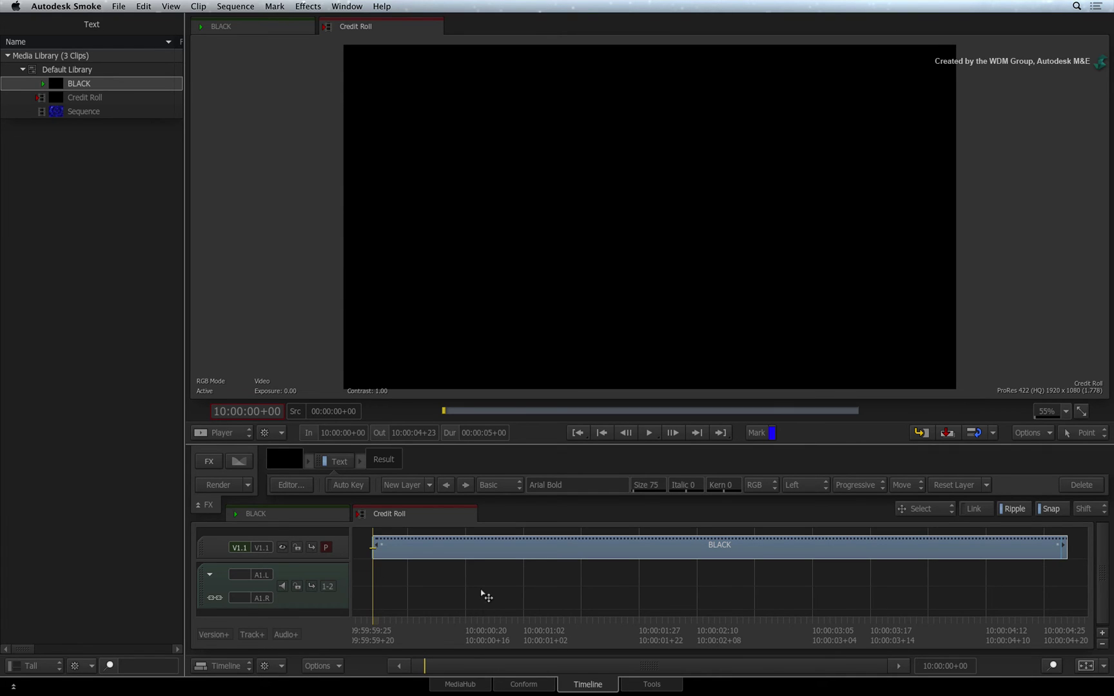
{"action": "key", "text": "space"}
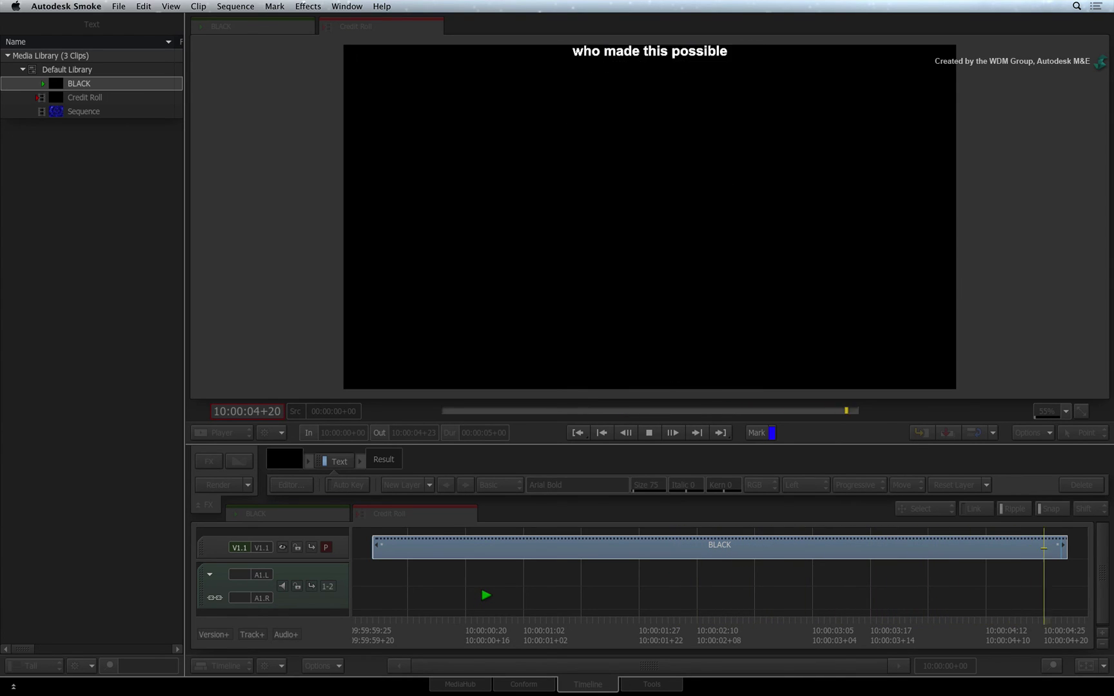
{"action": "key", "text": "space"}
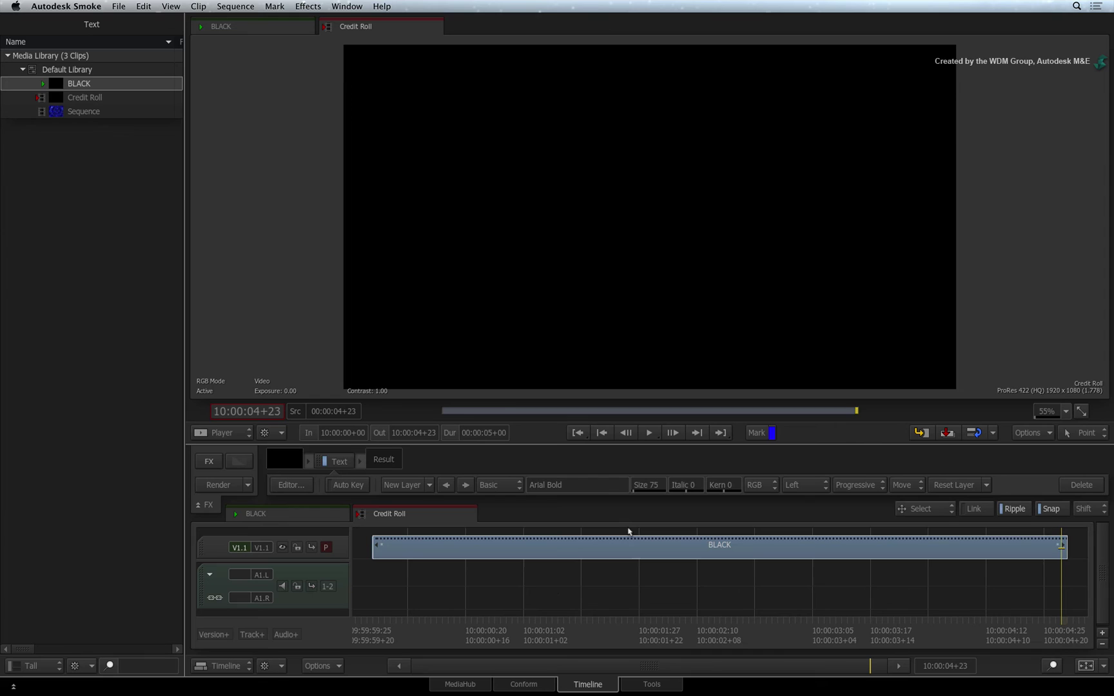
{"action": "left_click", "coordinate": [632, 528]}
{"action": "key", "text": "r"}
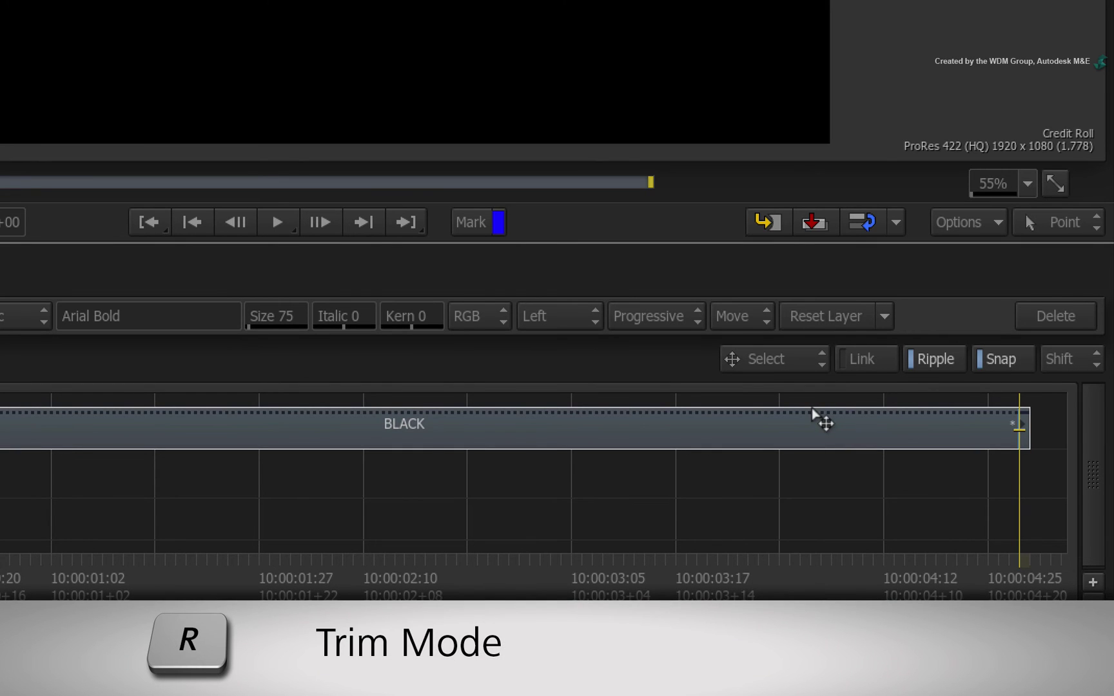
- In Trim mode, move the positioner to 10:00:10+00 and set keyframe shifting to Reposition Proportionally
{"action": "key", "text": "r"}
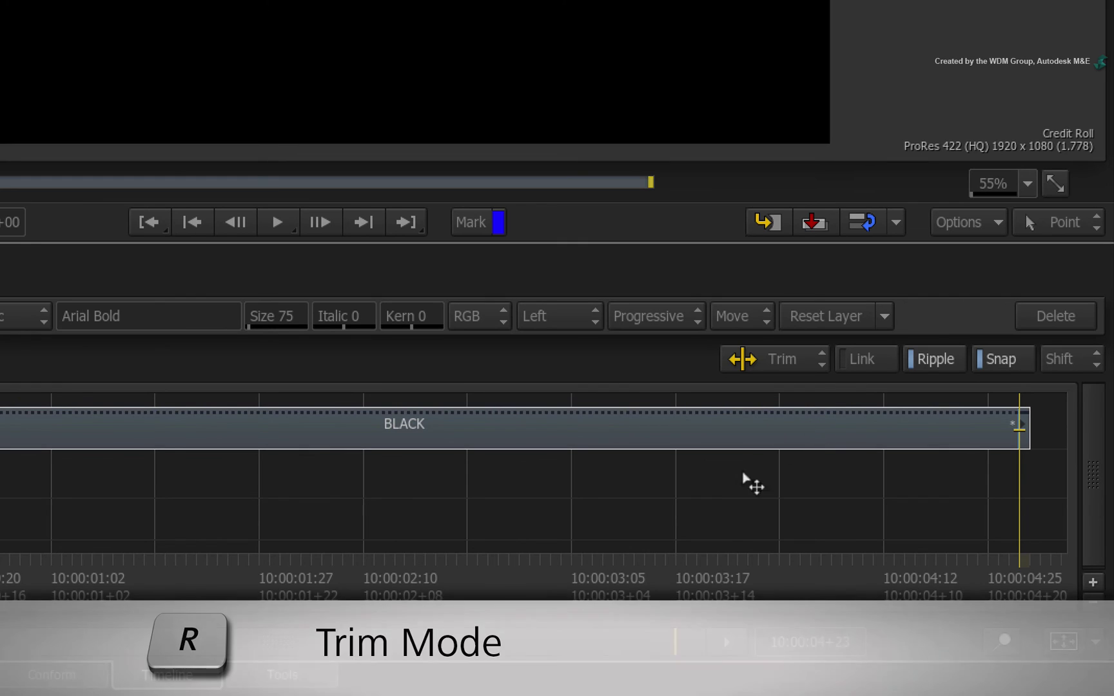
{"action": "left_click_drag", "start_coordinate": [670, 635], "coordinate": [786, 609]}
{"action": "left_click_drag", "start_coordinate": [427, 643], "coordinate": [510, 639]}
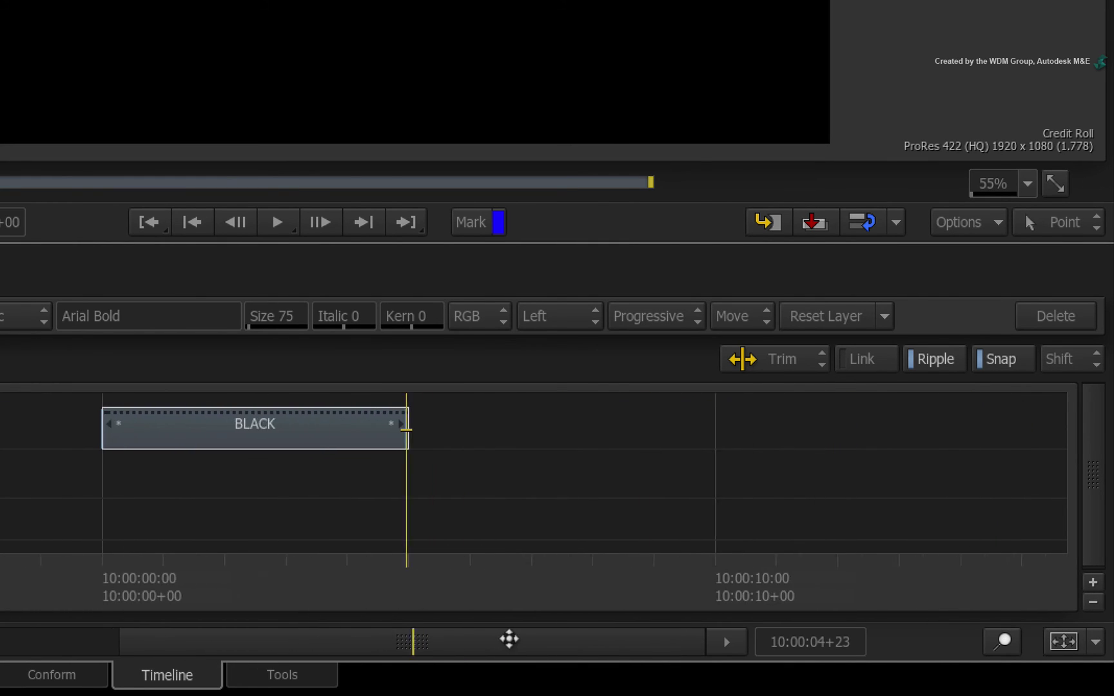
{"action": "key", "text": "Home"}
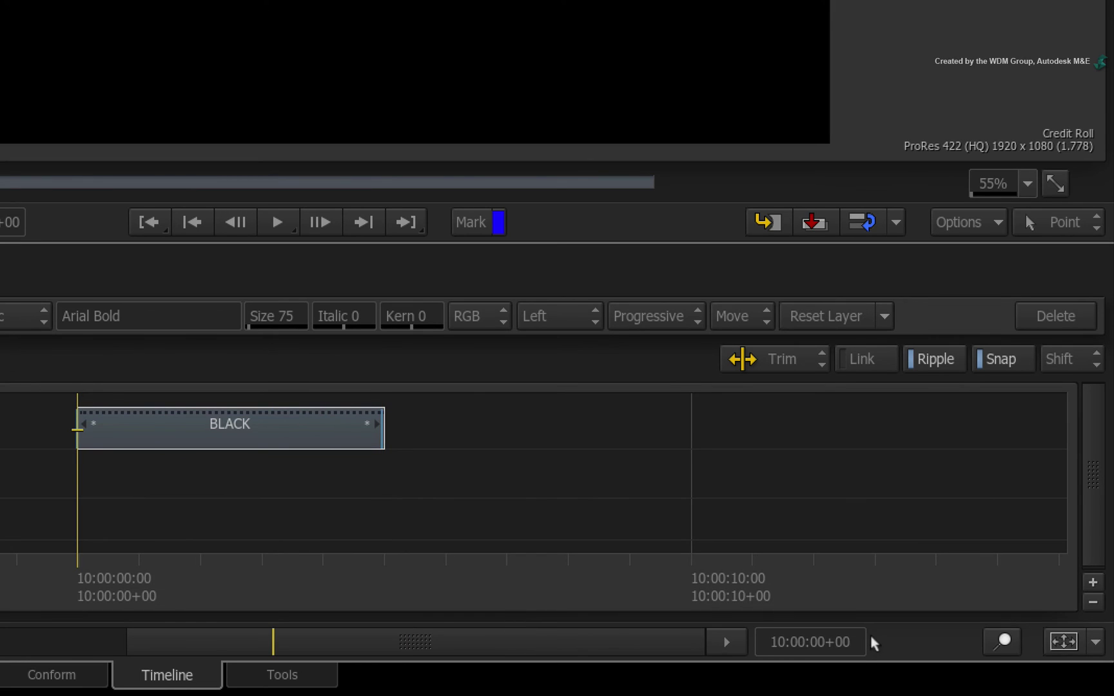
{"action": "left_click", "coordinate": [837, 642]}
{"action": "type", "text": "10+00"}
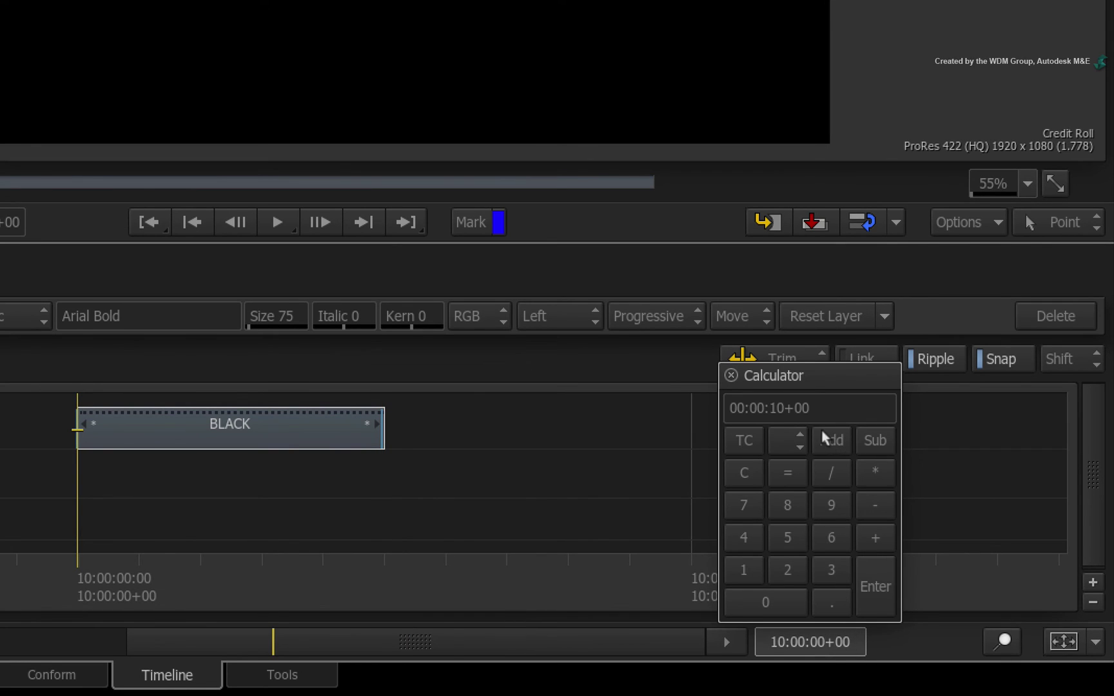
{"action": "left_click", "coordinate": [824, 438]}
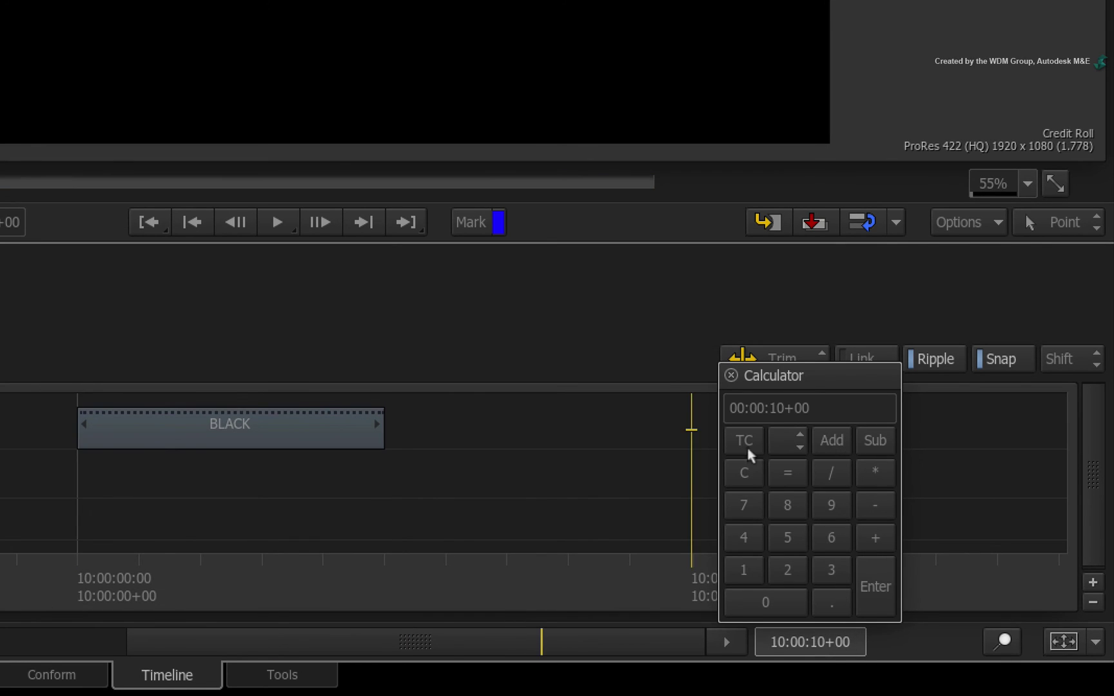
{"action": "left_click", "coordinate": [630, 469]}
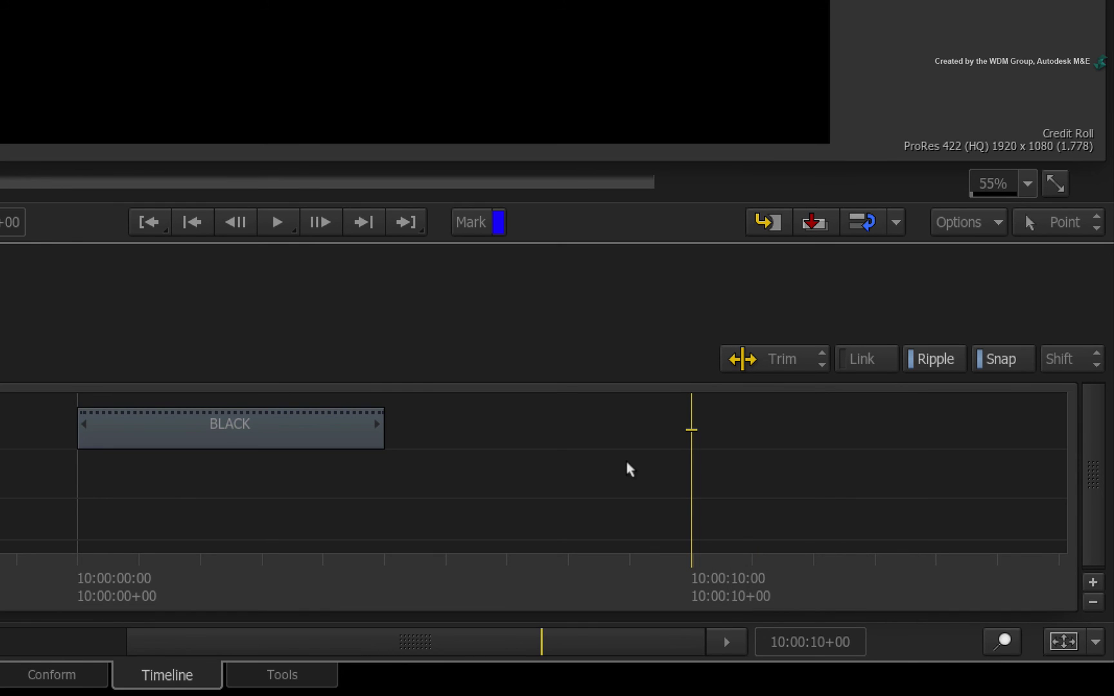
{"action": "left_click", "coordinate": [1049, 356]}
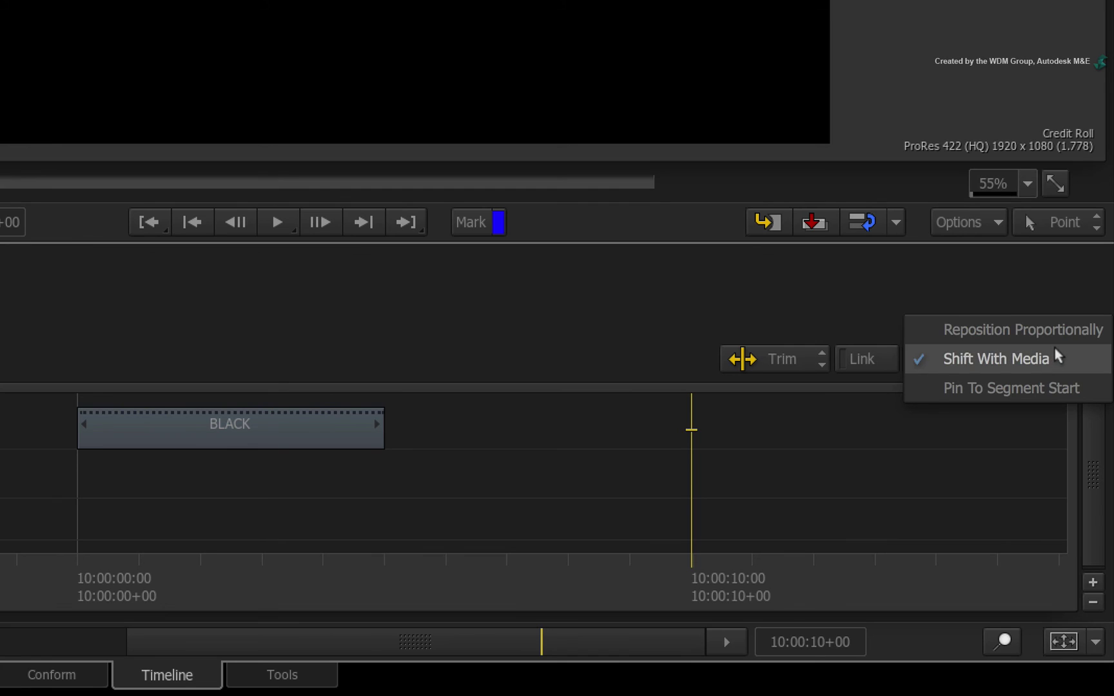
{"action": "left_click", "coordinate": [1089, 328]}
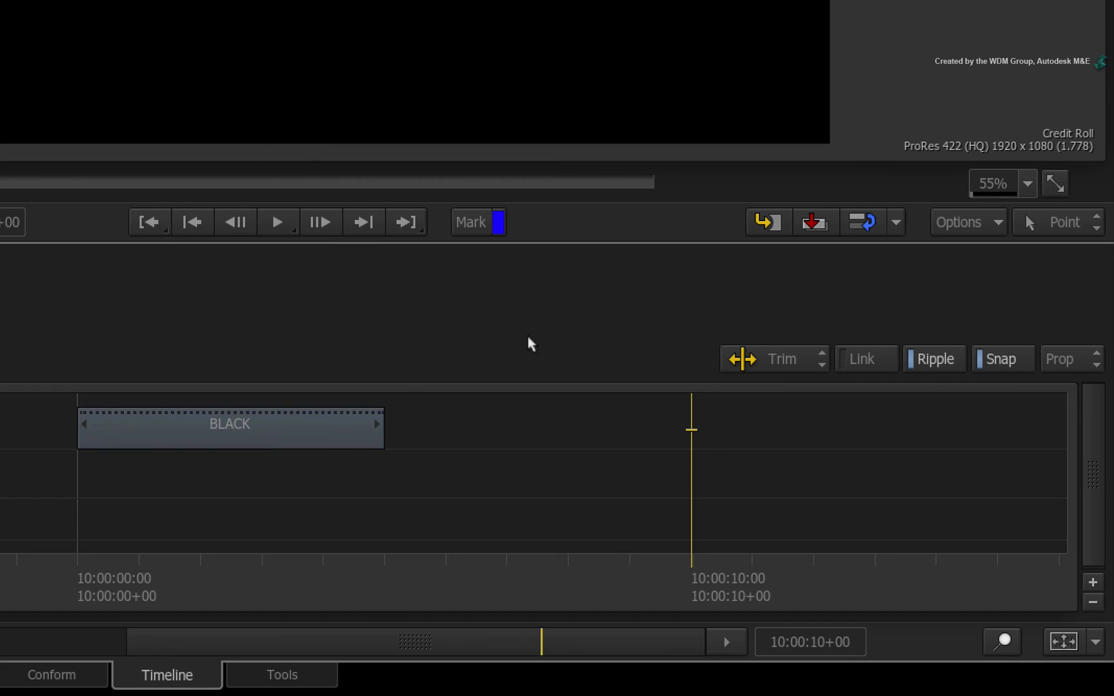
- Trim the BLACK clip's end to 10:00:10+00 so it lasts 10 seconds, then render it
{"action": "left_click", "coordinate": [358, 427]}
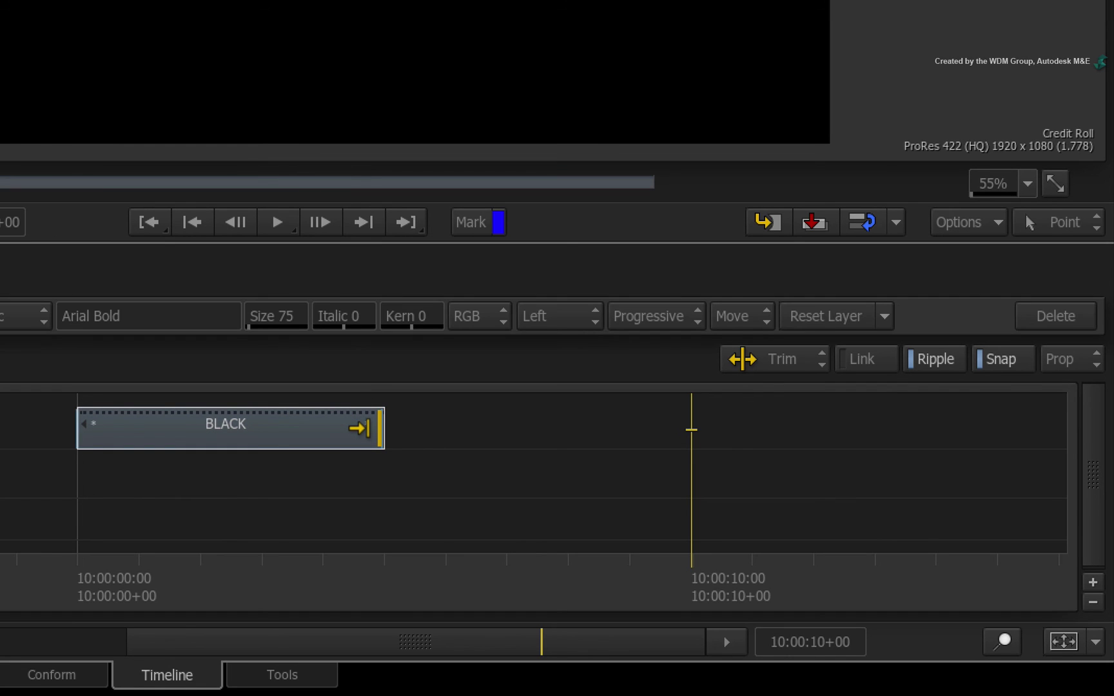
{"action": "left_click_drag", "start_coordinate": [357, 428], "coordinate": [406, 430]}
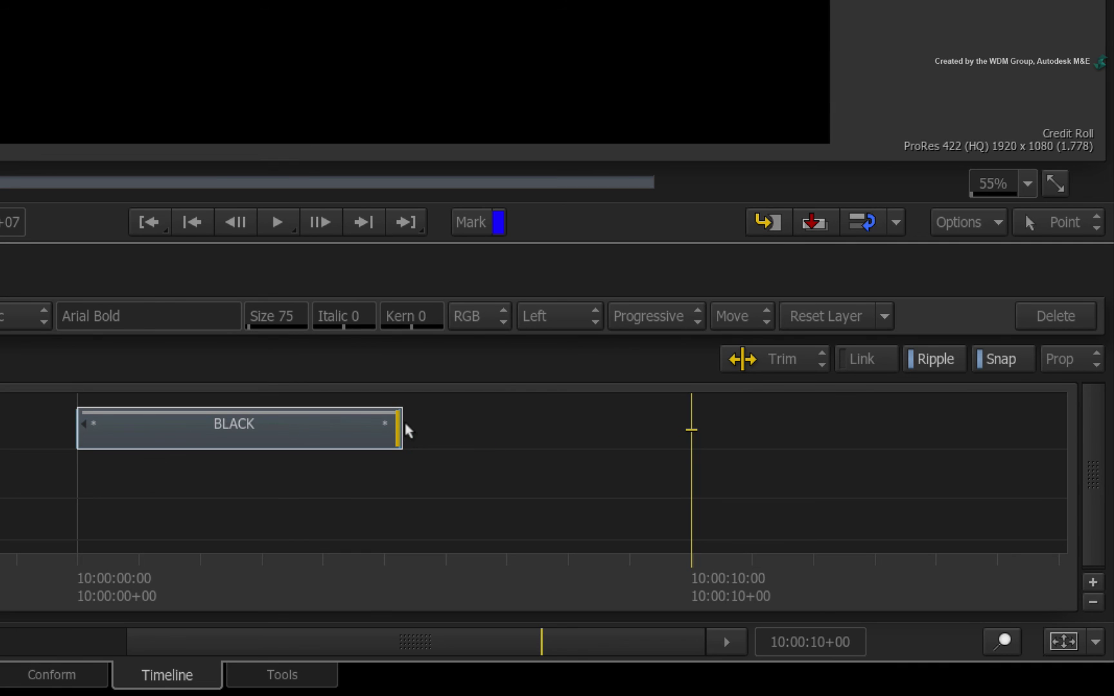
{"action": "key", "text": "e"}
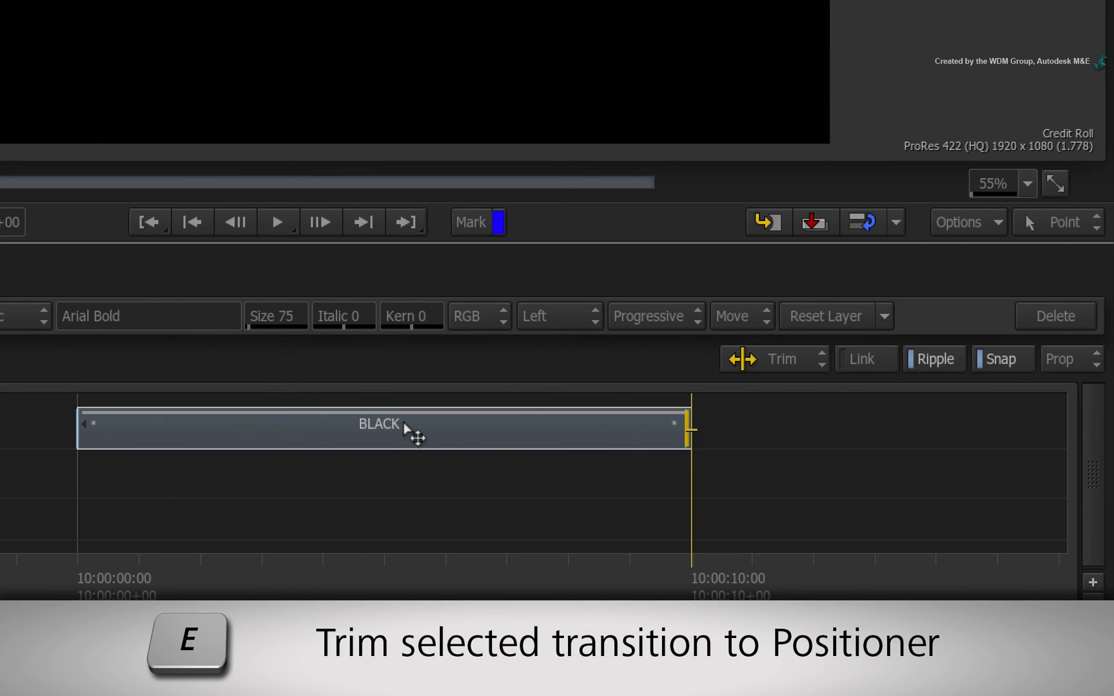
{"action": "left_click_drag", "start_coordinate": [678, 578], "coordinate": [45, 550]}
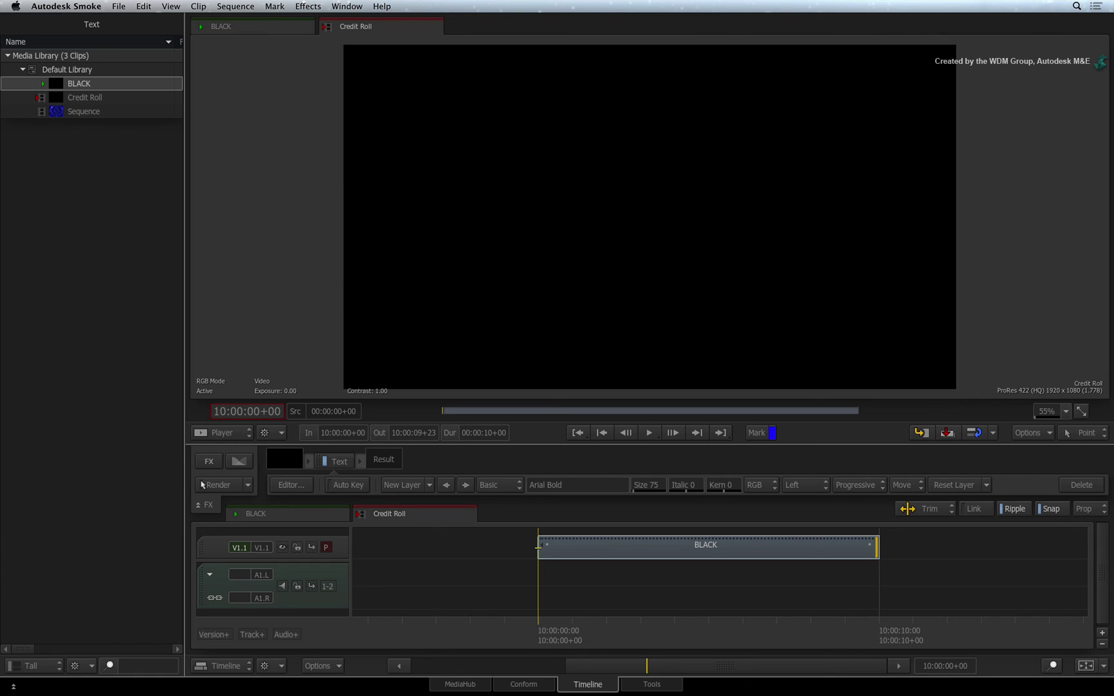
{"action": "left_click", "coordinate": [205, 485]}
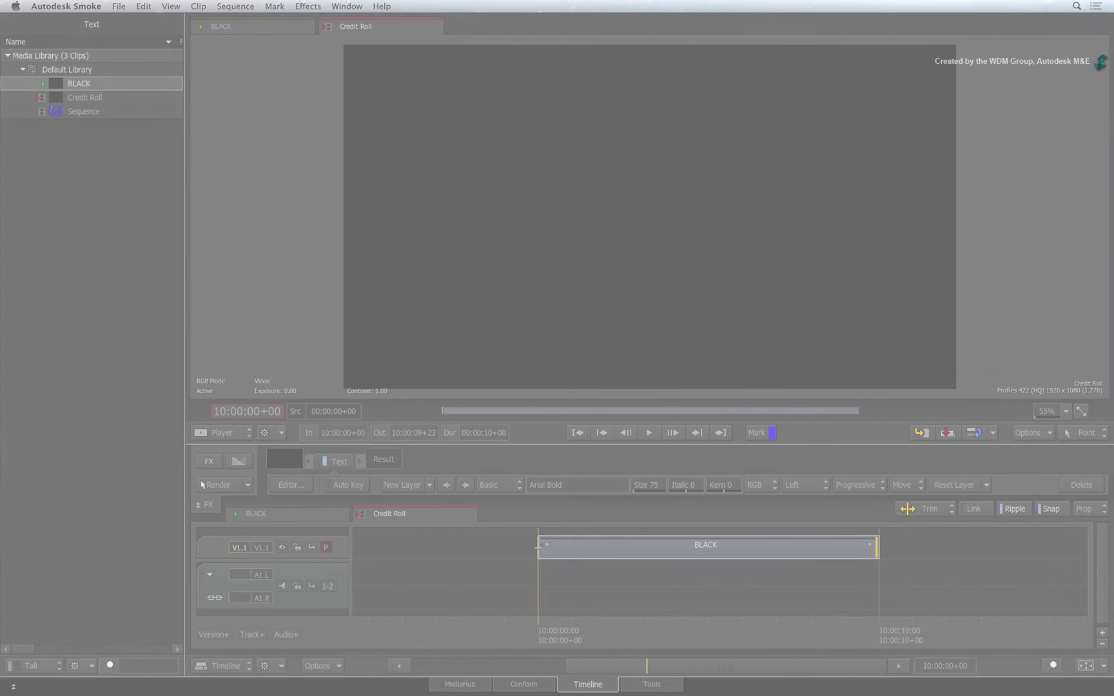
{"action": "key", "text": "grave"}
{"action": "key", "text": "space"}
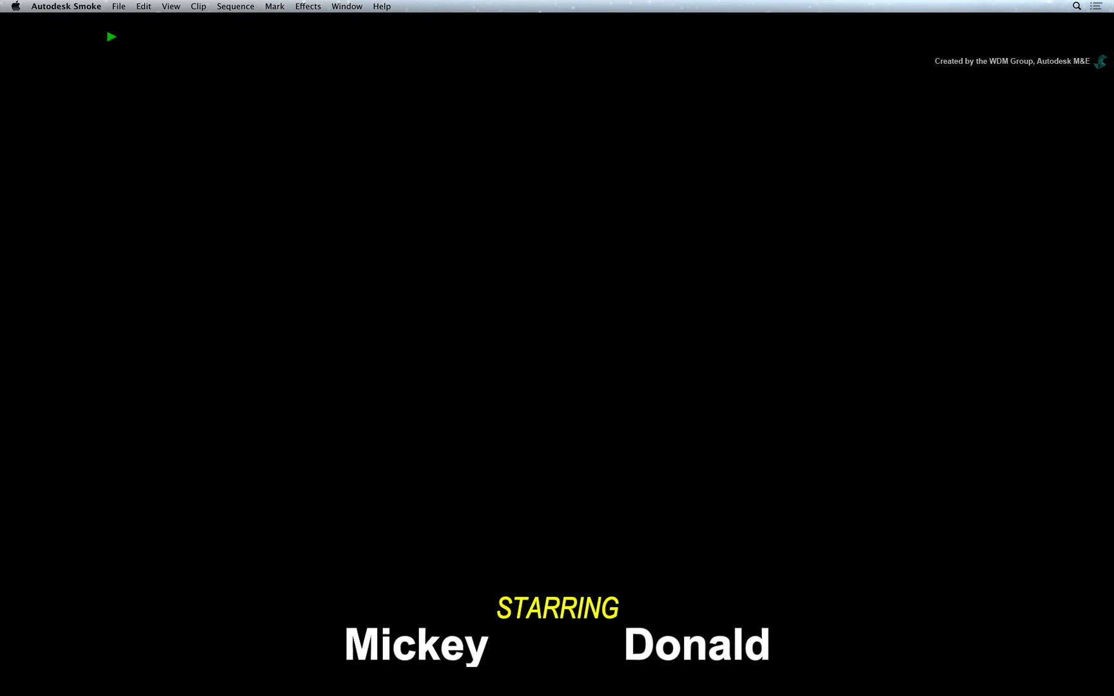